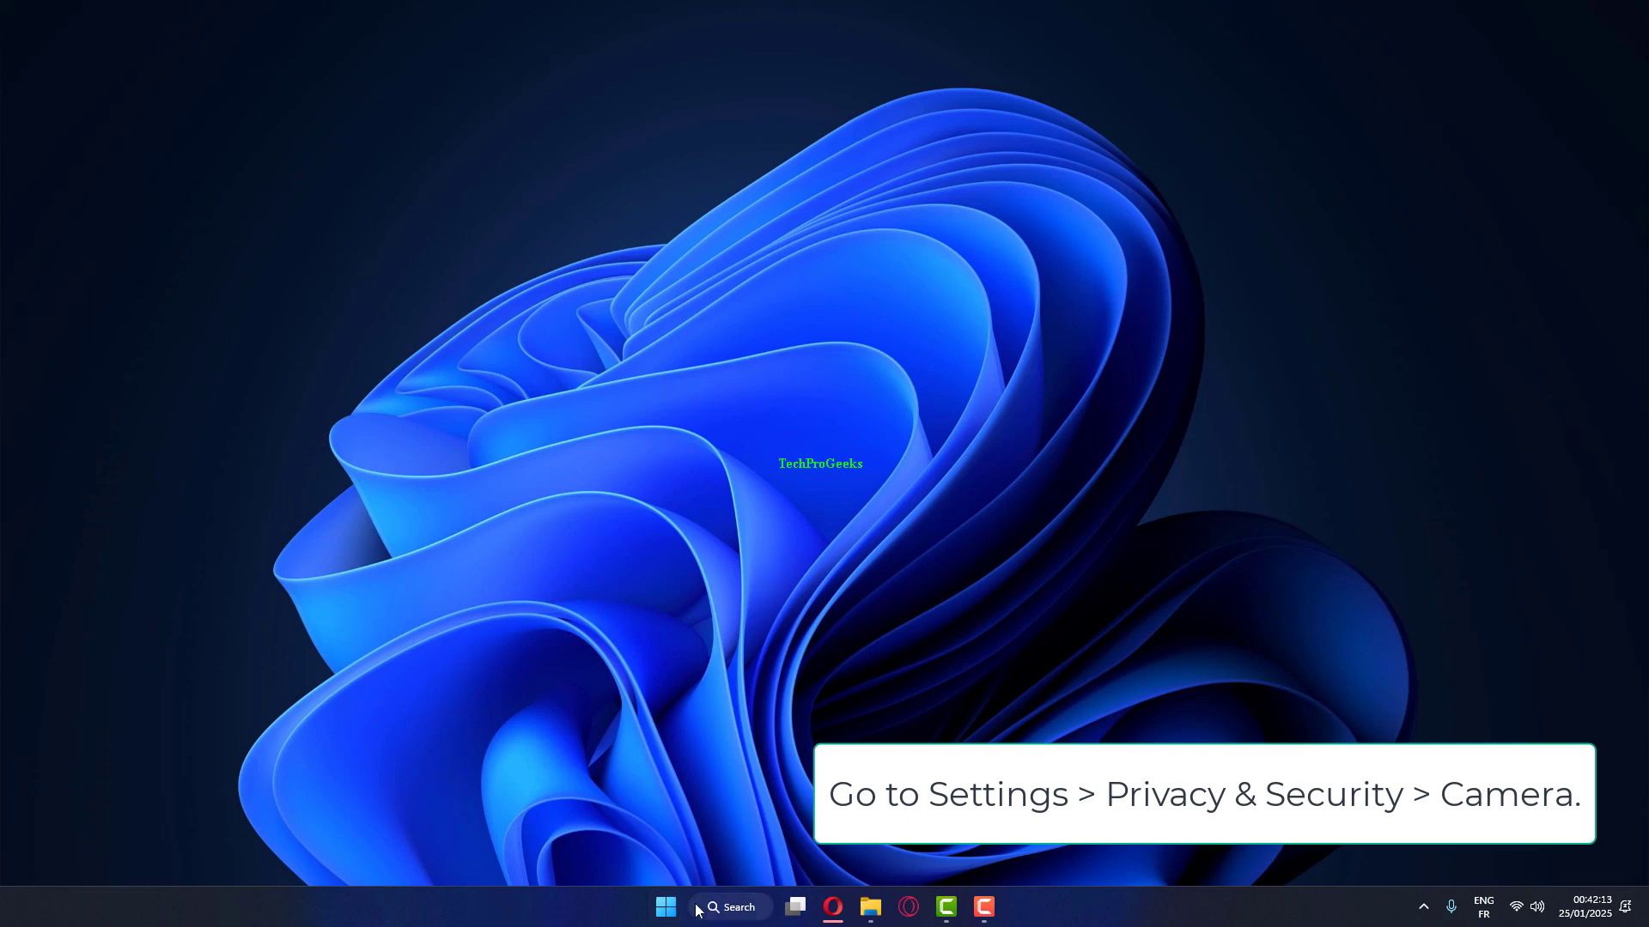
Open Settings from the Start right-click menu and go to Privacy & security › Camera
{"action": "right_click", "coordinate": [672, 908]}
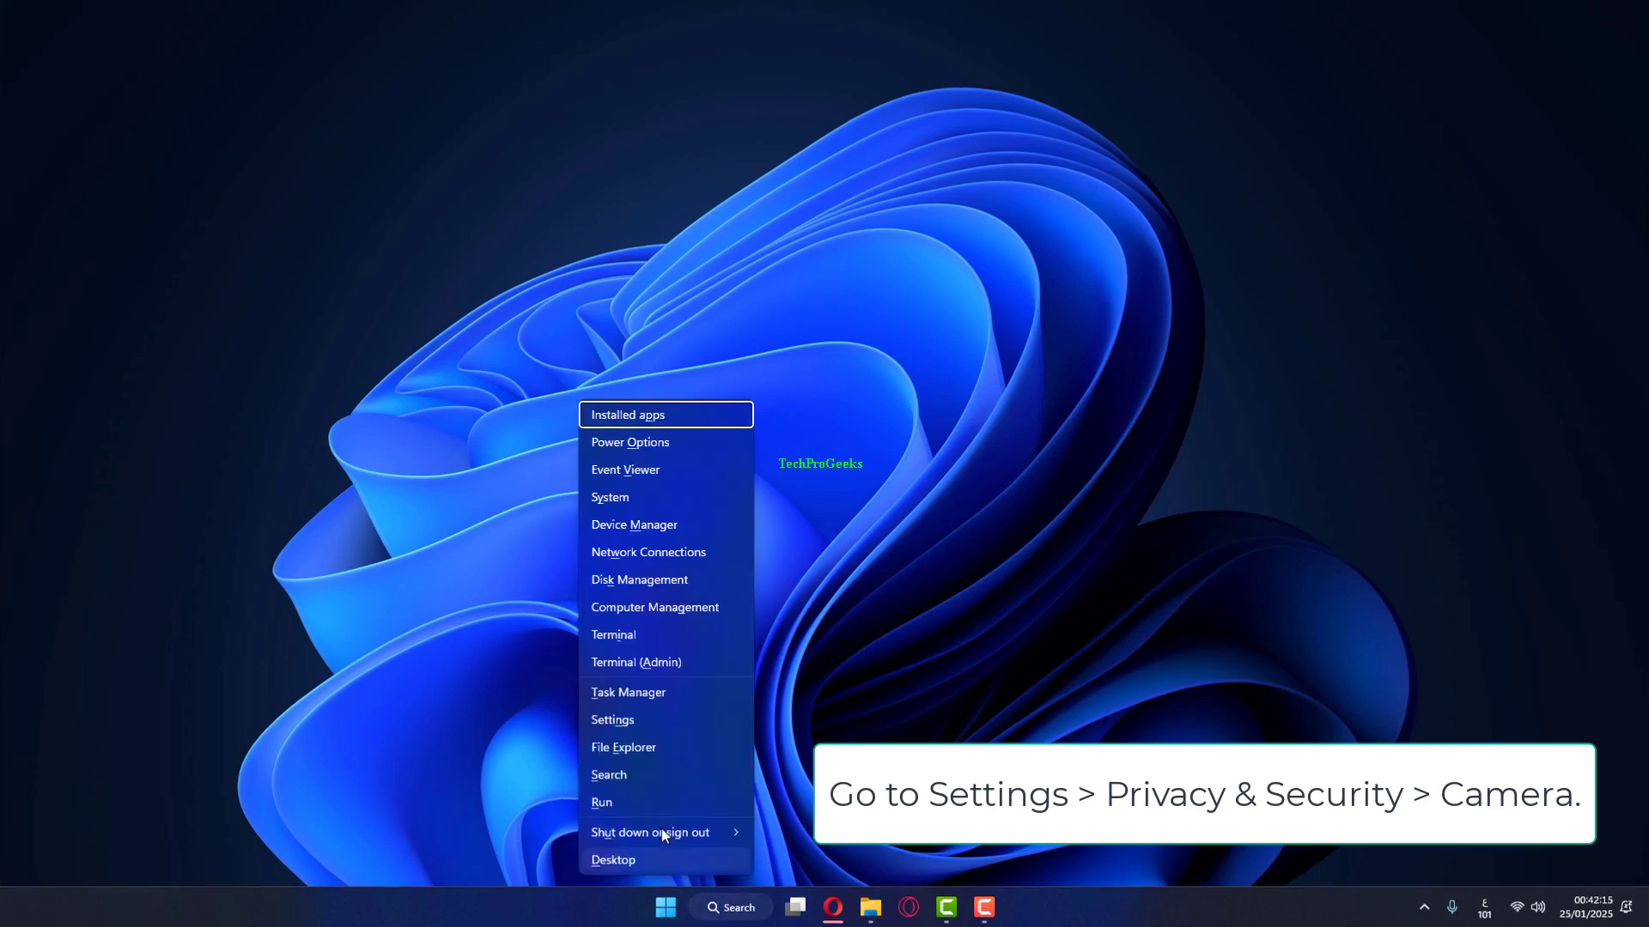
{"action": "left_click", "coordinate": [641, 728]}
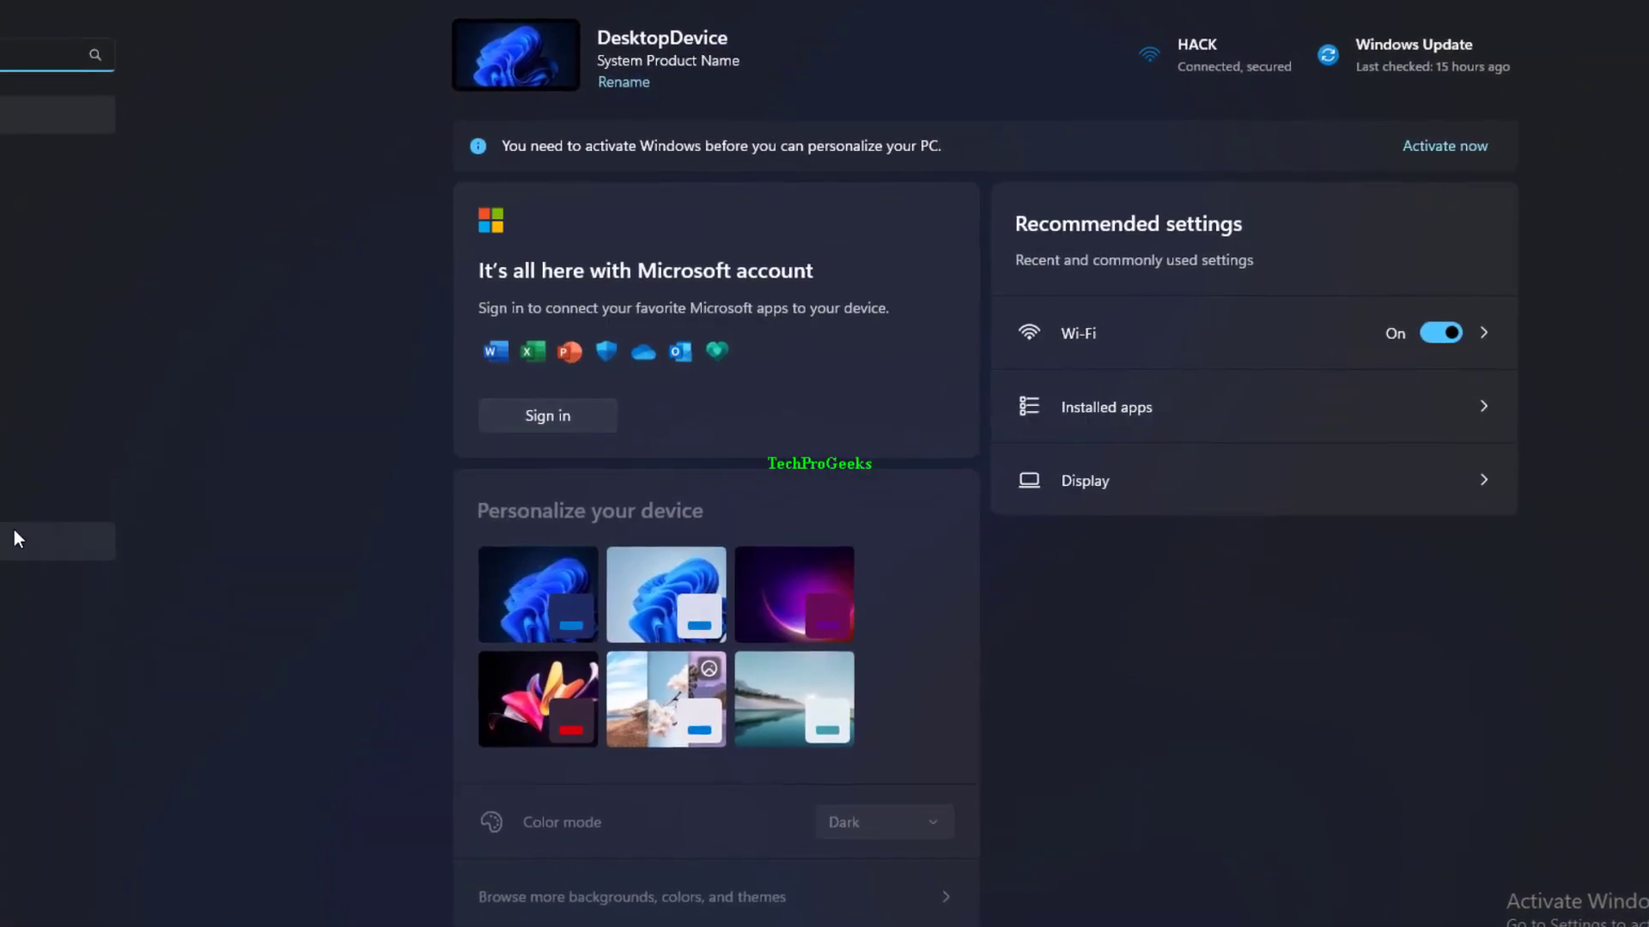
{"action": "left_click", "coordinate": [56, 542]}
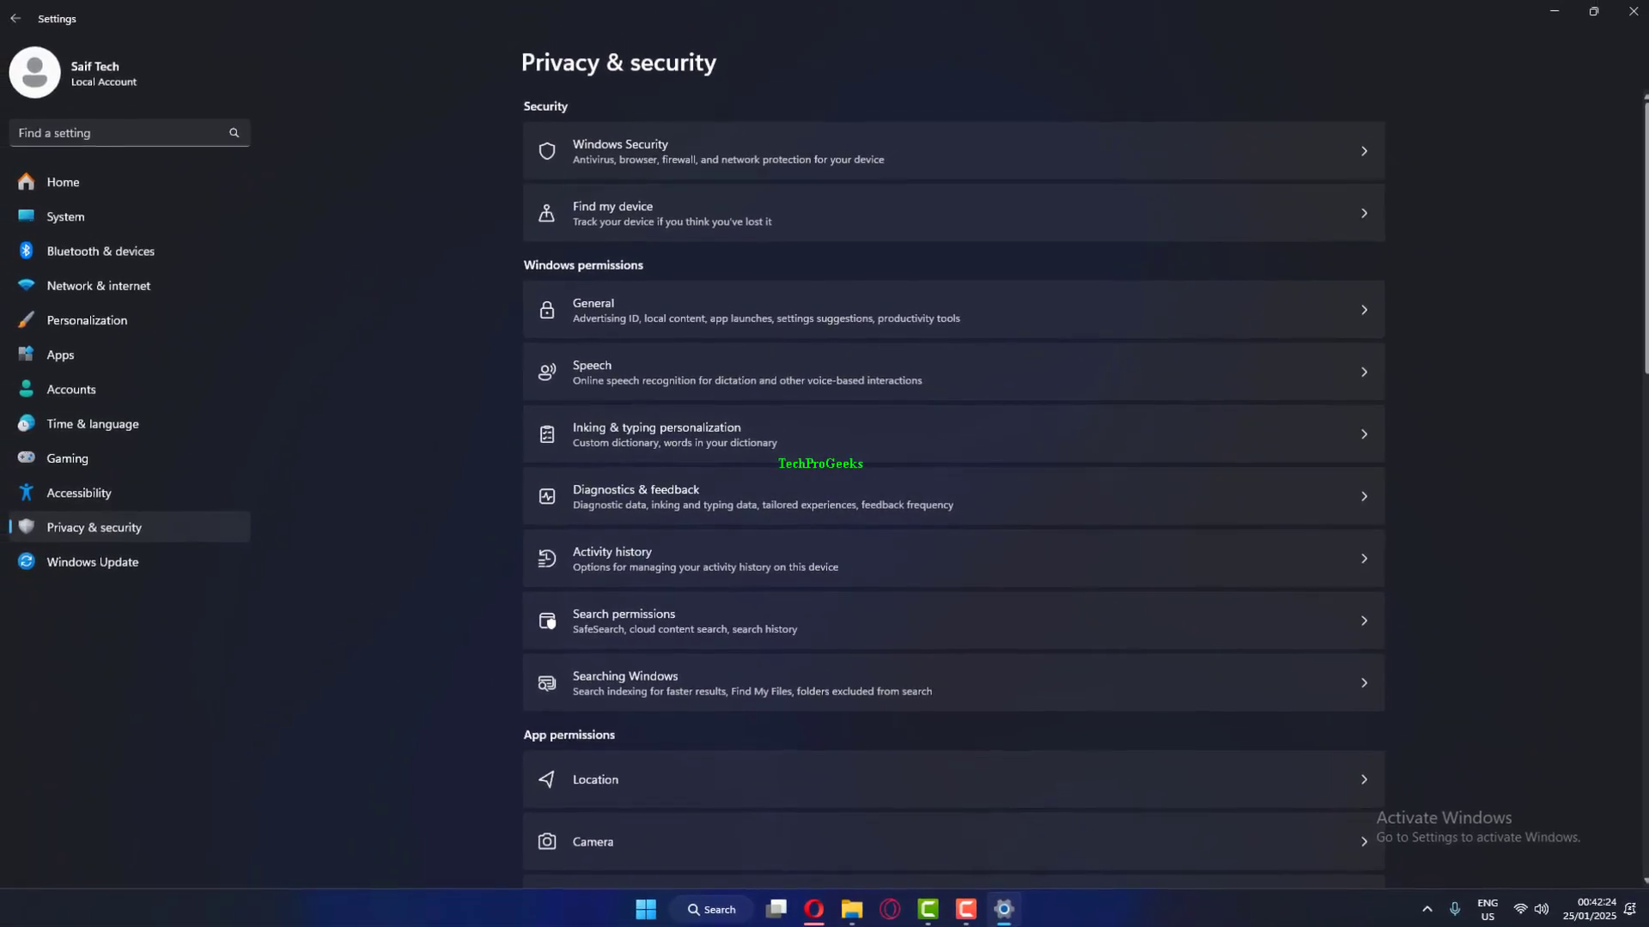
{"action": "scroll", "coordinate": [1645, 307], "scroll_direction": "down", "scroll_amount": 5}
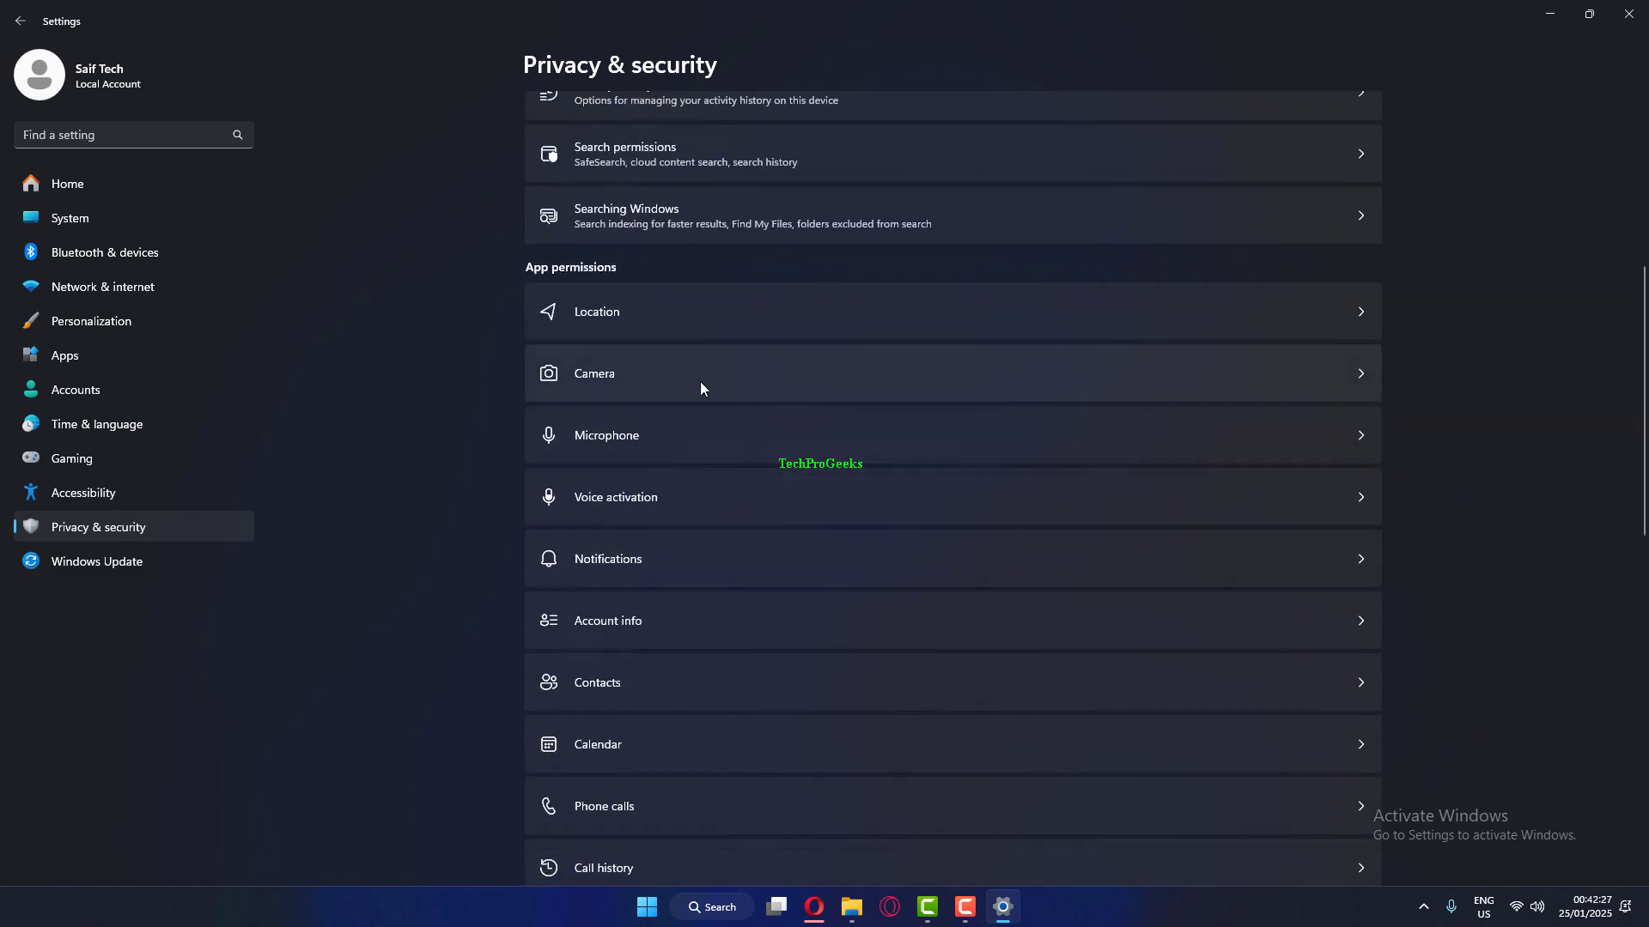
{"action": "left_click", "coordinate": [700, 388]}
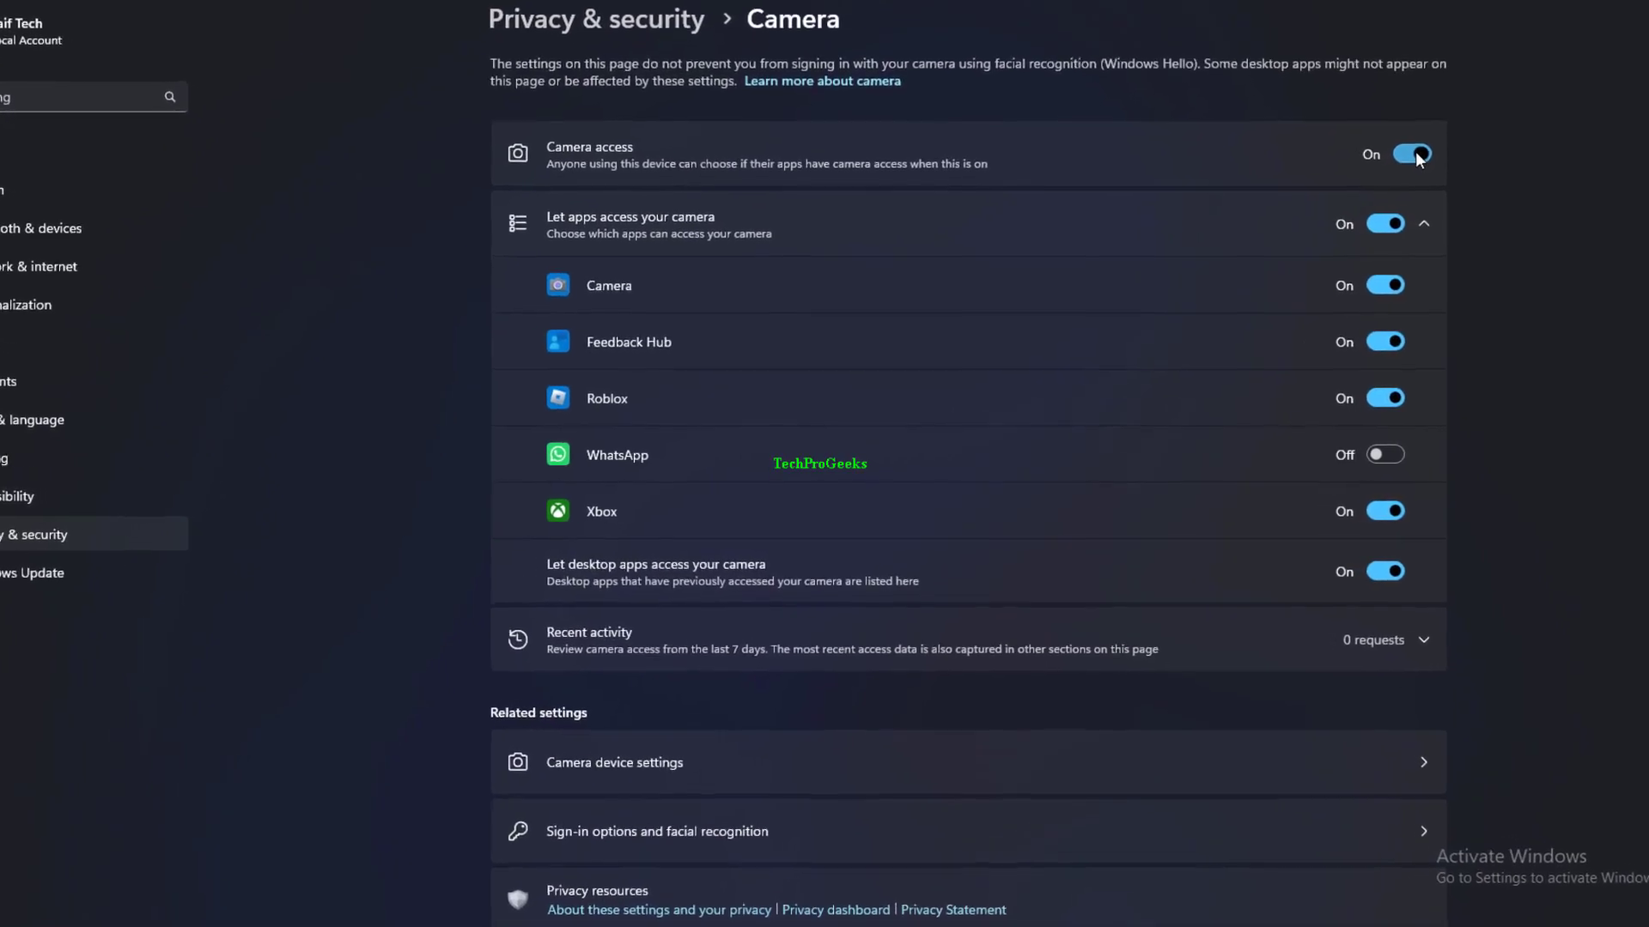
Toggle Camera access off, on and off again, watching the per-app permissions follow
{"action": "left_click", "coordinate": [1417, 155]}
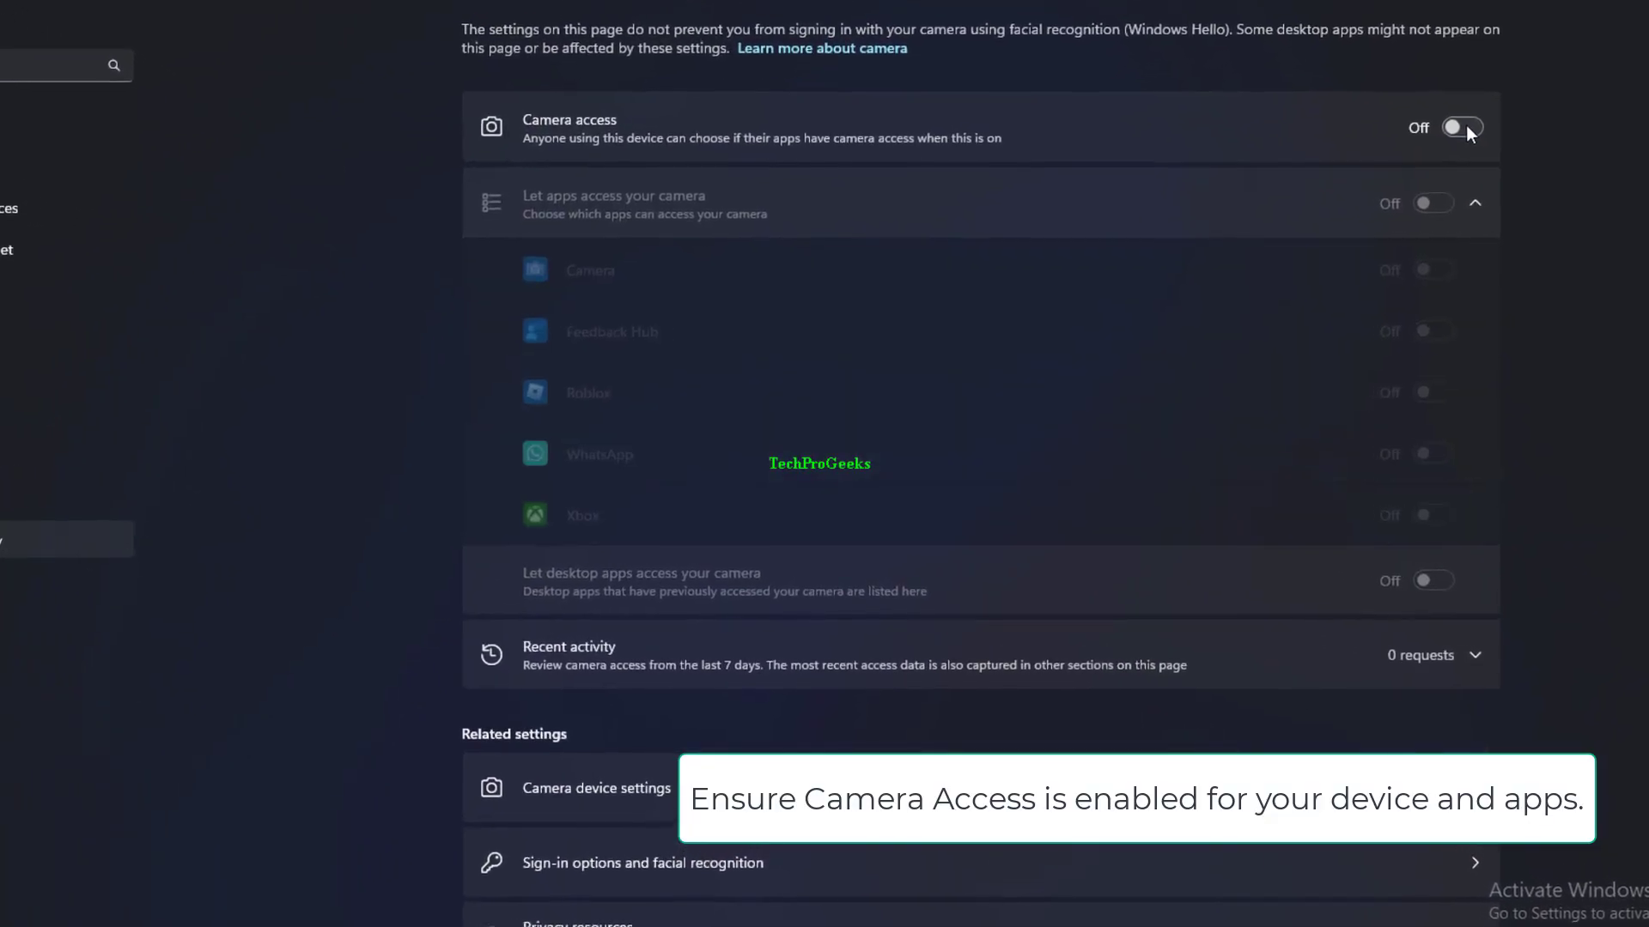
{"action": "left_click", "coordinate": [1465, 127]}
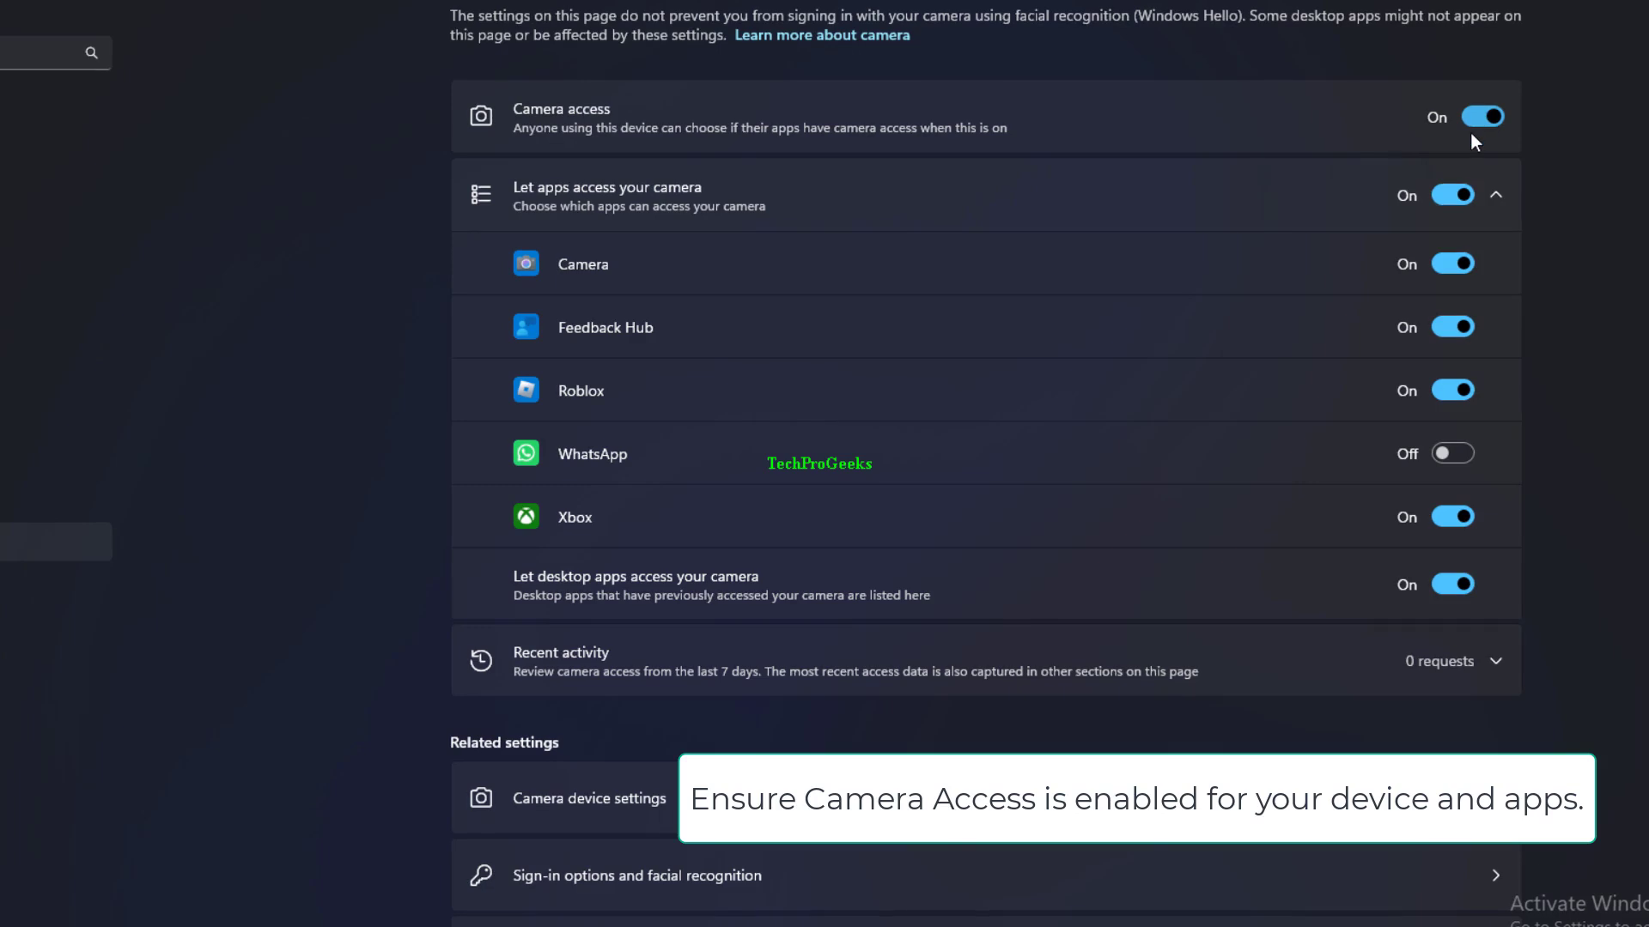
{"action": "left_click", "coordinate": [1471, 127]}
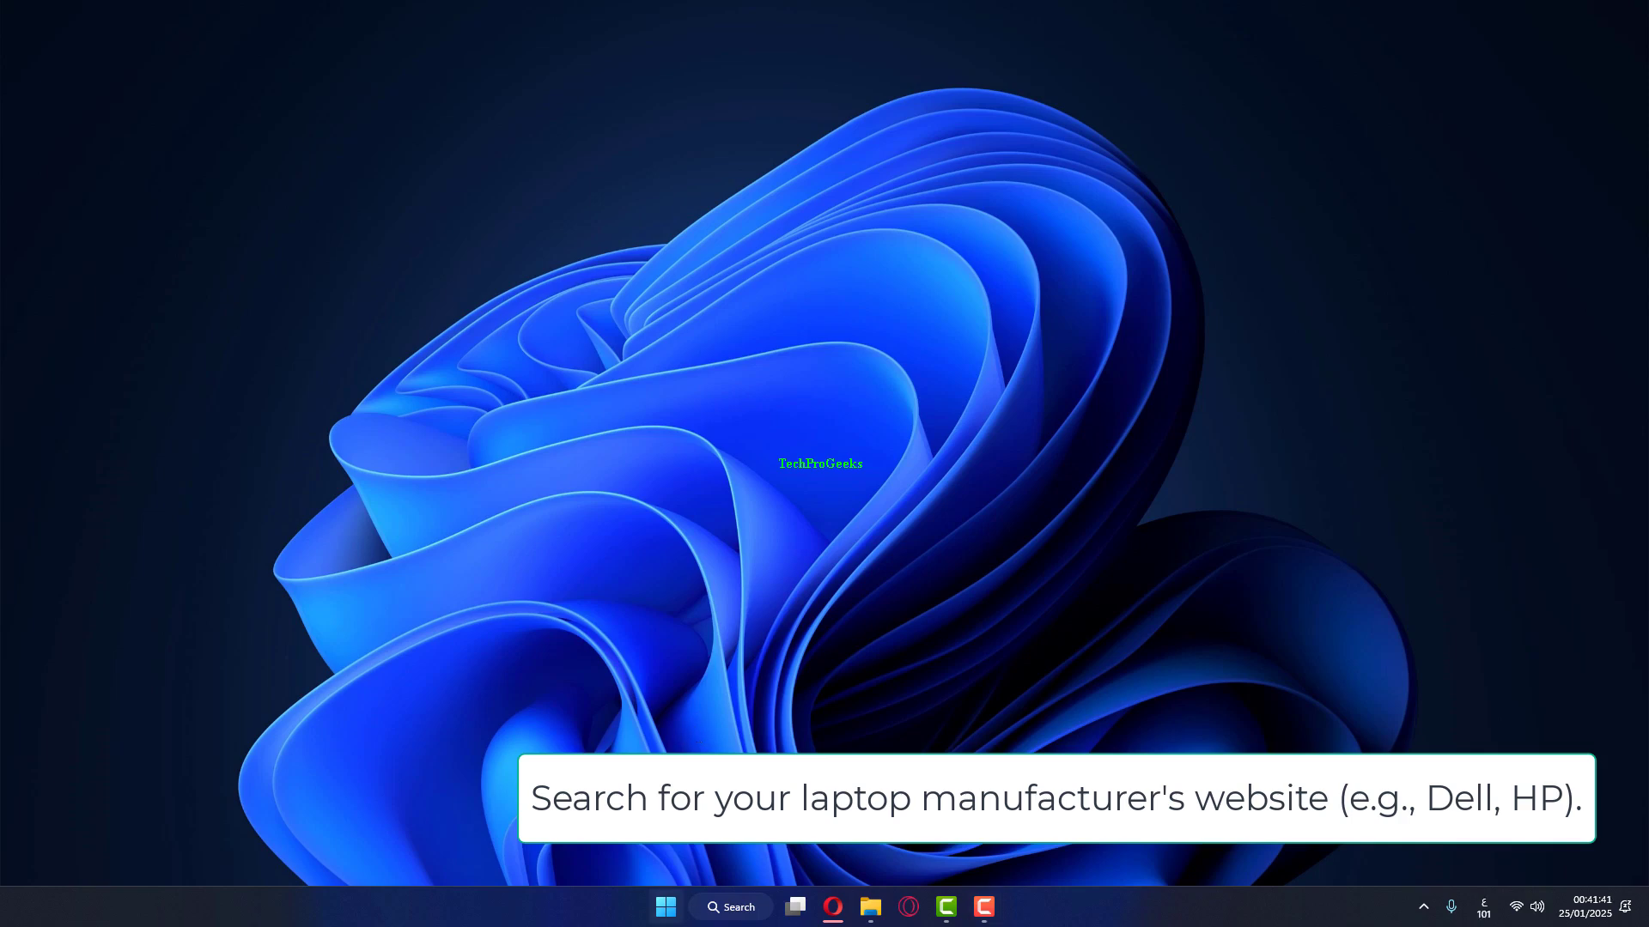
Search the Start menu for 'google chrome' and launch Google Chrome
{"action": "key", "text": "super"}
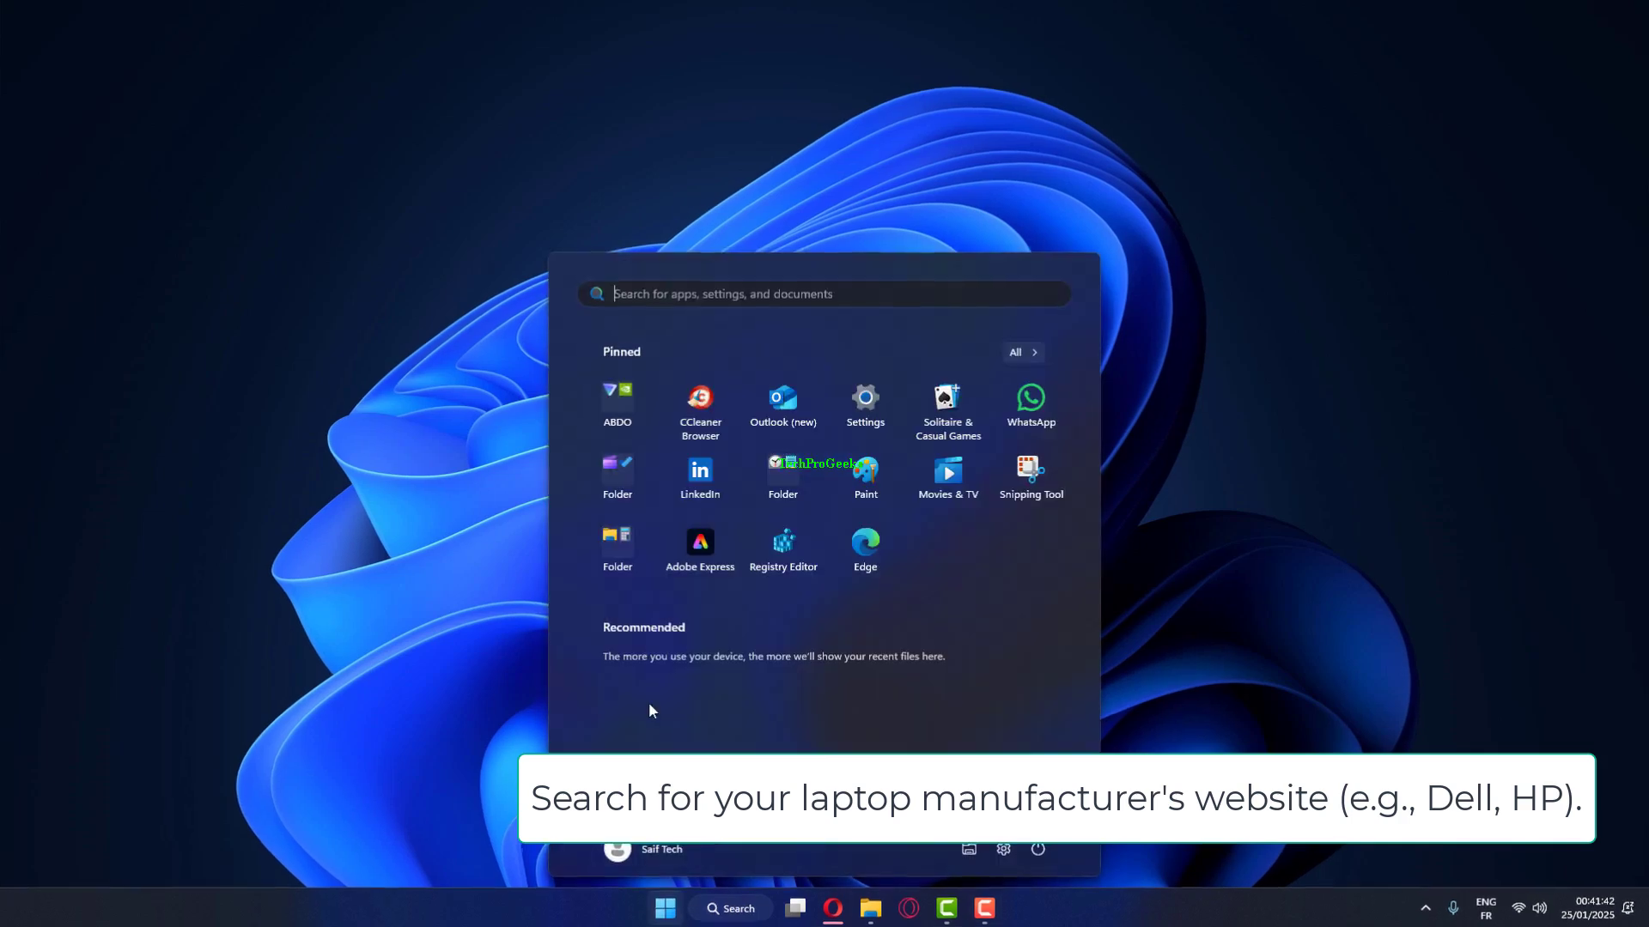
{"action": "left_click", "coordinate": [605, 14]}
{"action": "key", "text": "super"}
{"action": "type", "text": "google"}
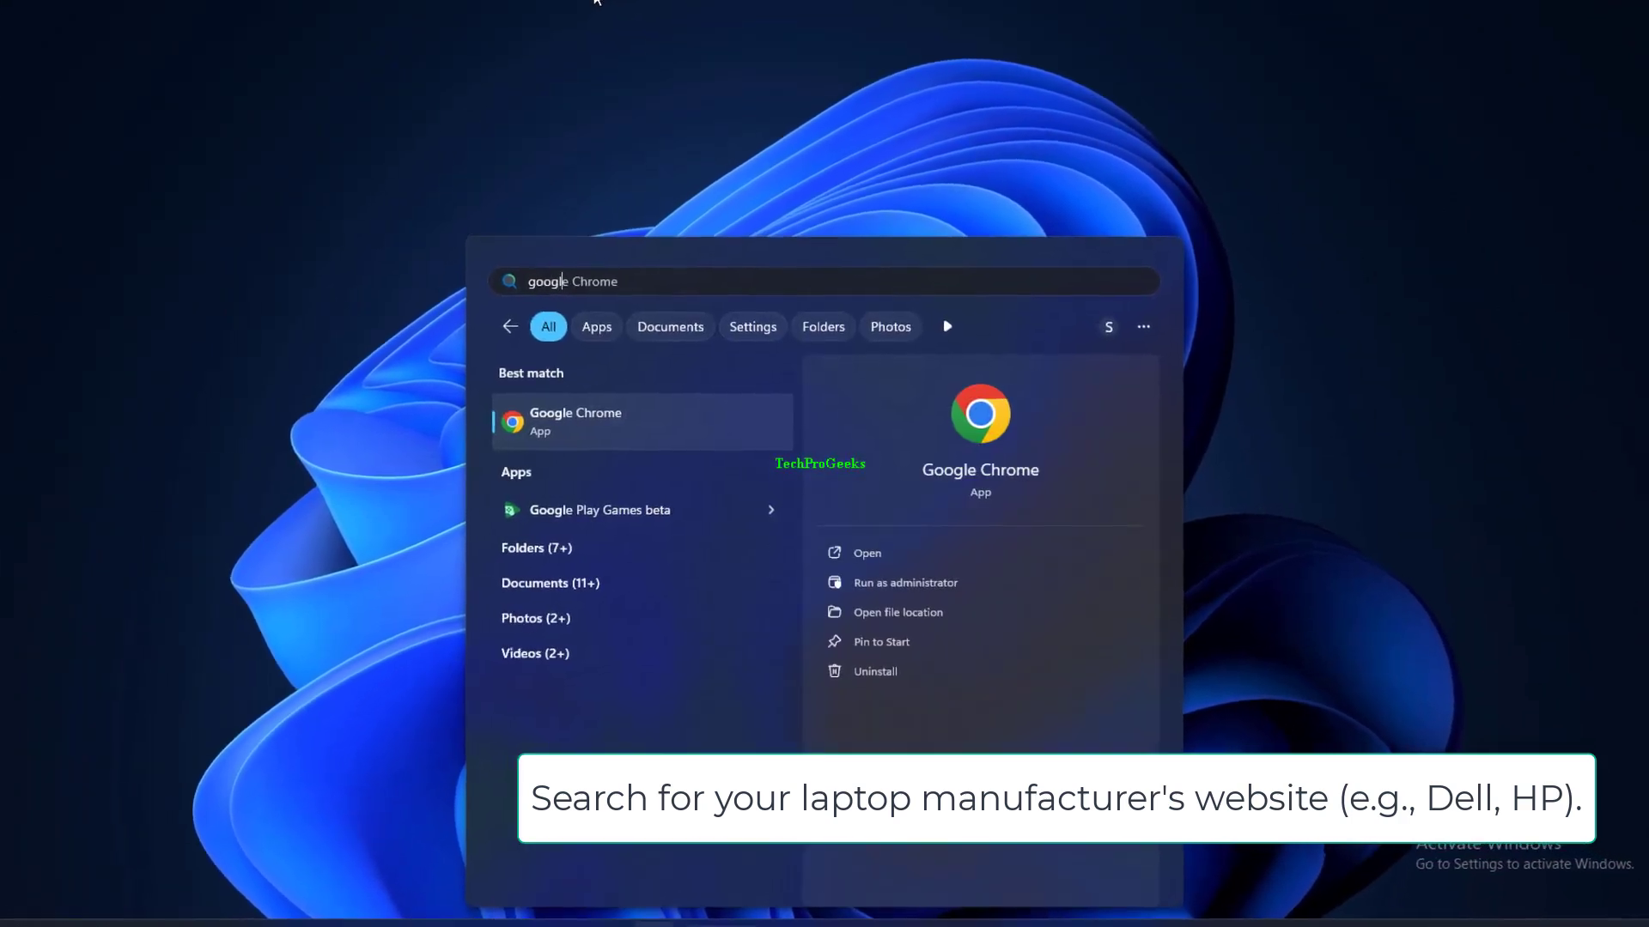
{"action": "type", "text": " chro"}
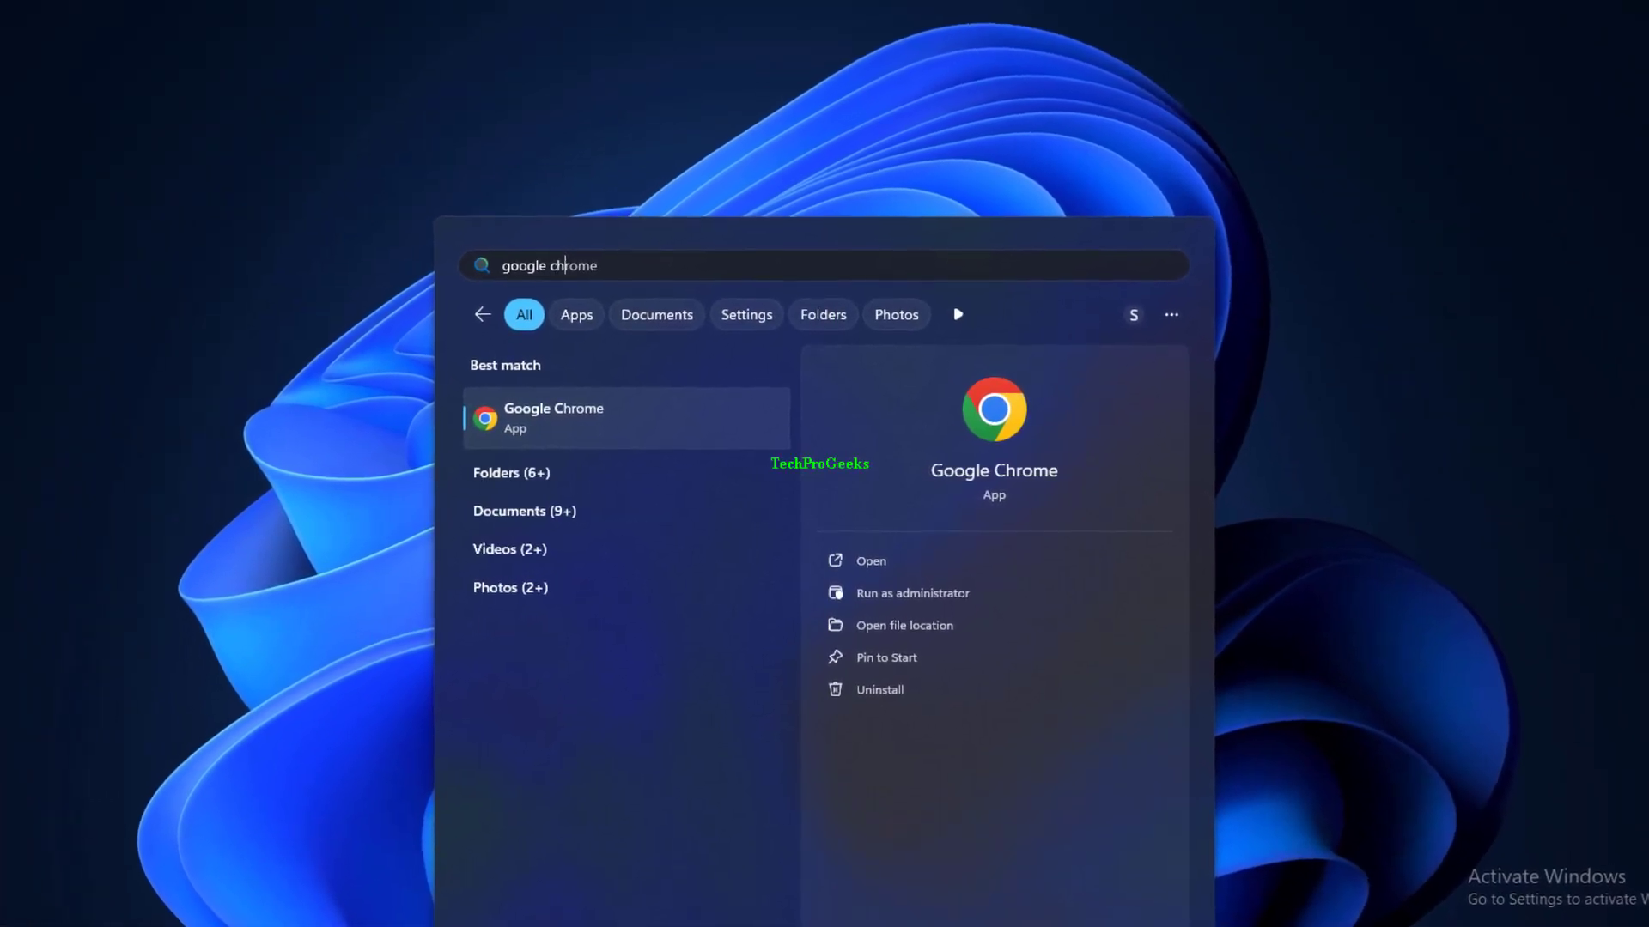
{"action": "type", "text": "me"}
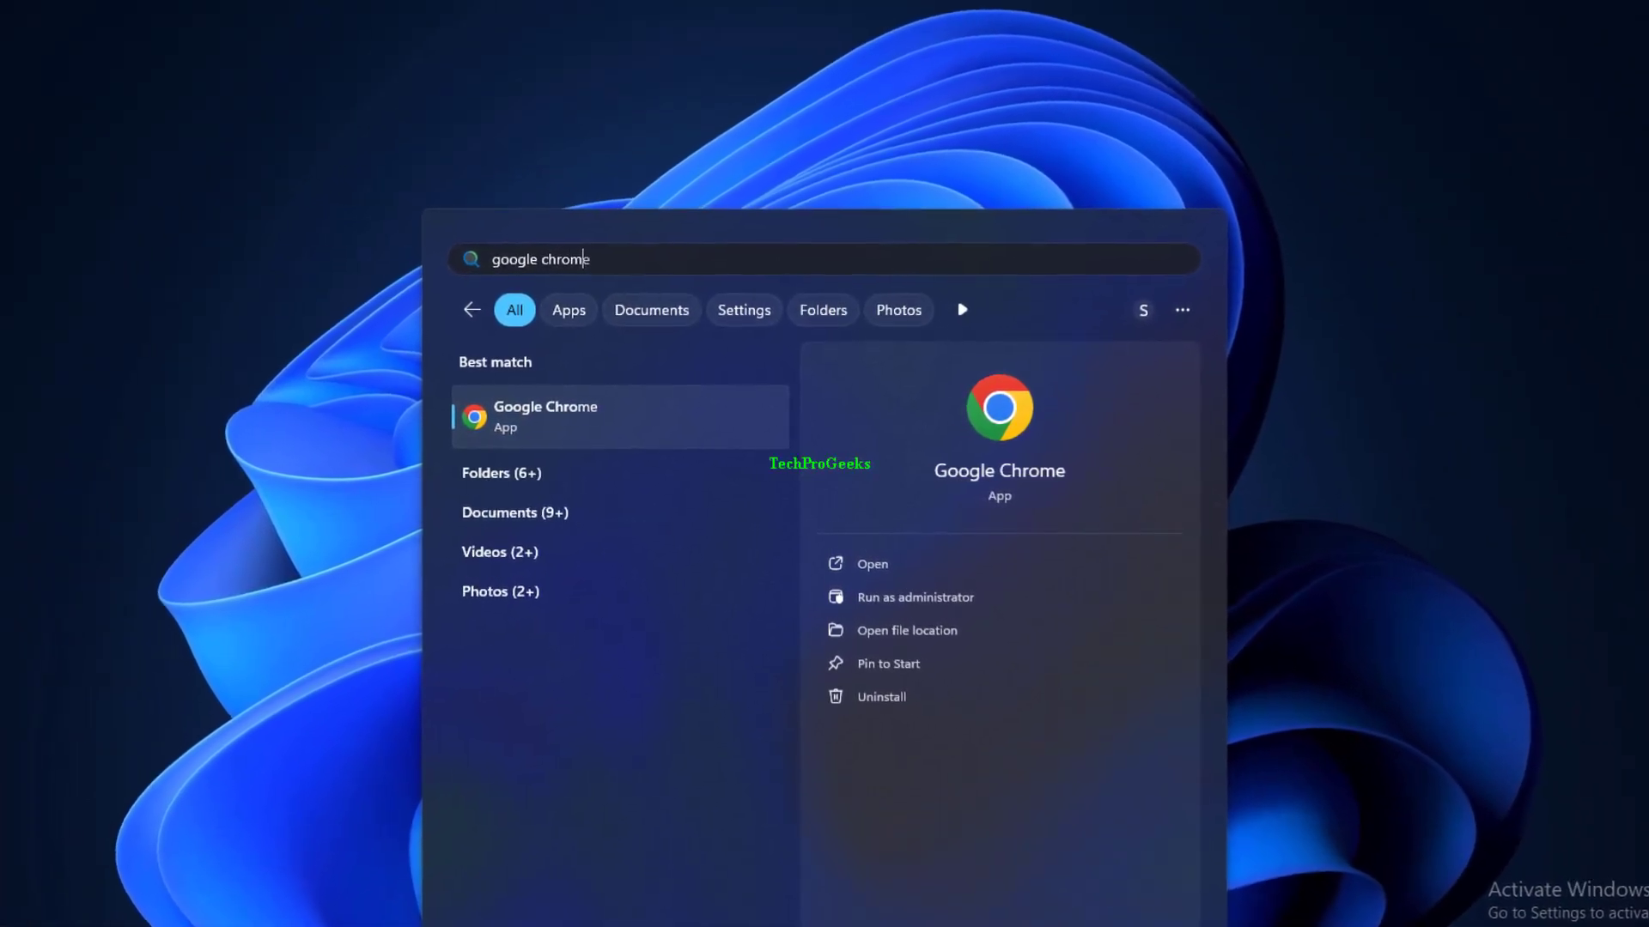
{"action": "left_click", "coordinate": [630, 442]}
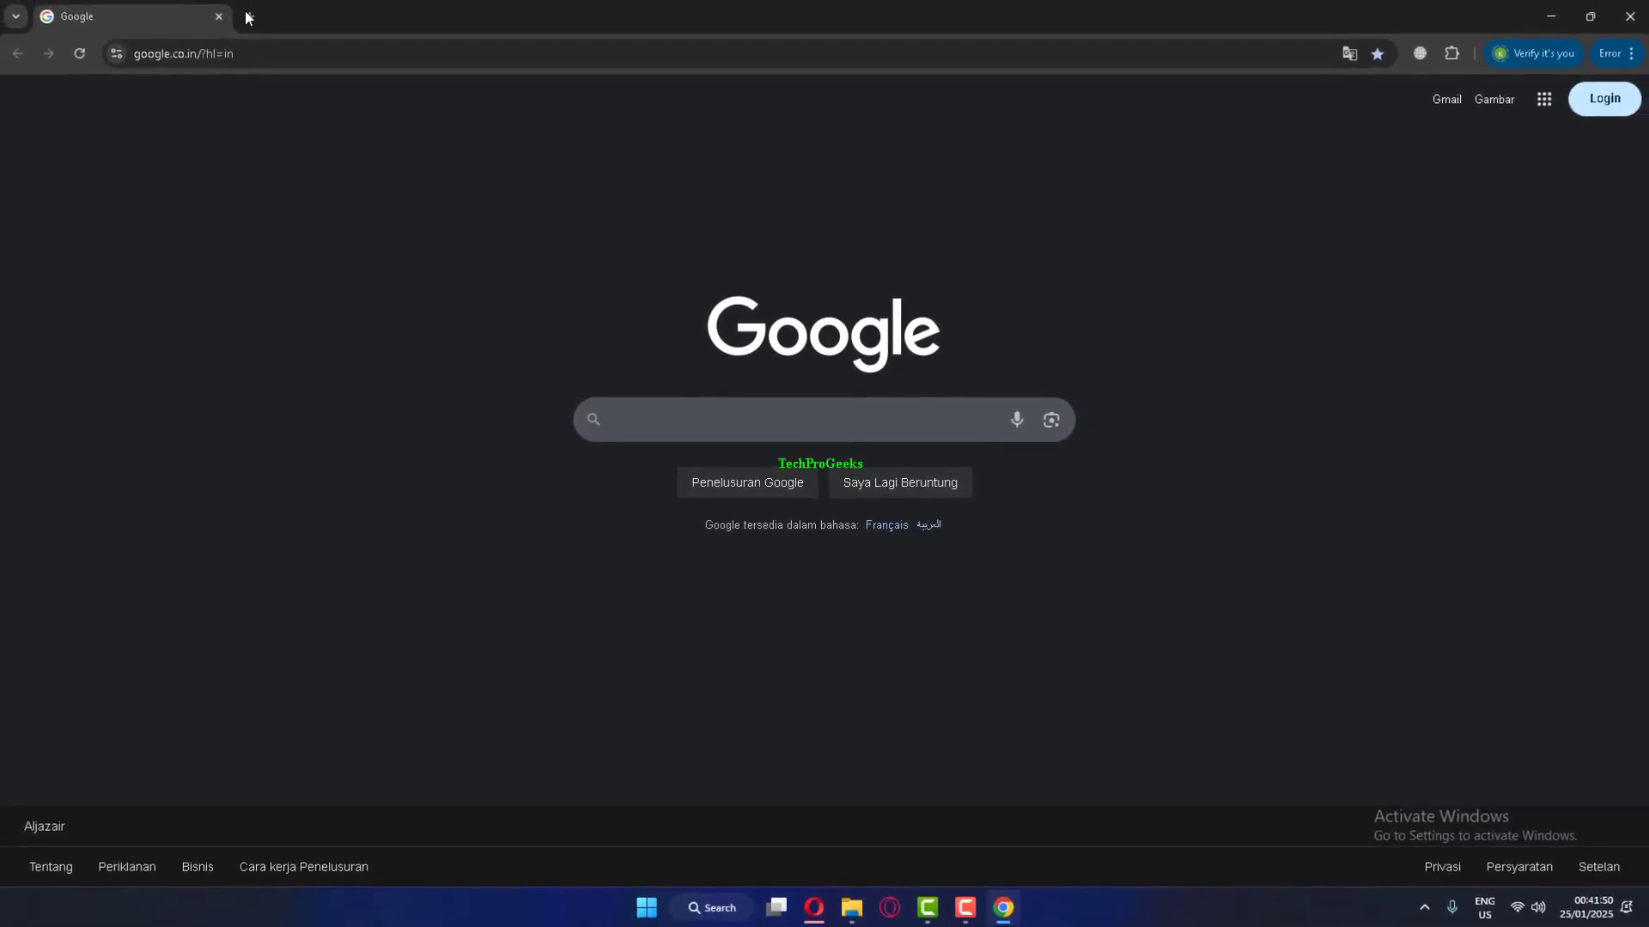
Replace the old Google tab with a new one and search for 'dell camera driver'
{"action": "left_click", "coordinate": [244, 24]}
{"action": "left_click", "coordinate": [225, 24]}
{"action": "left_click", "coordinate": [220, 17]}
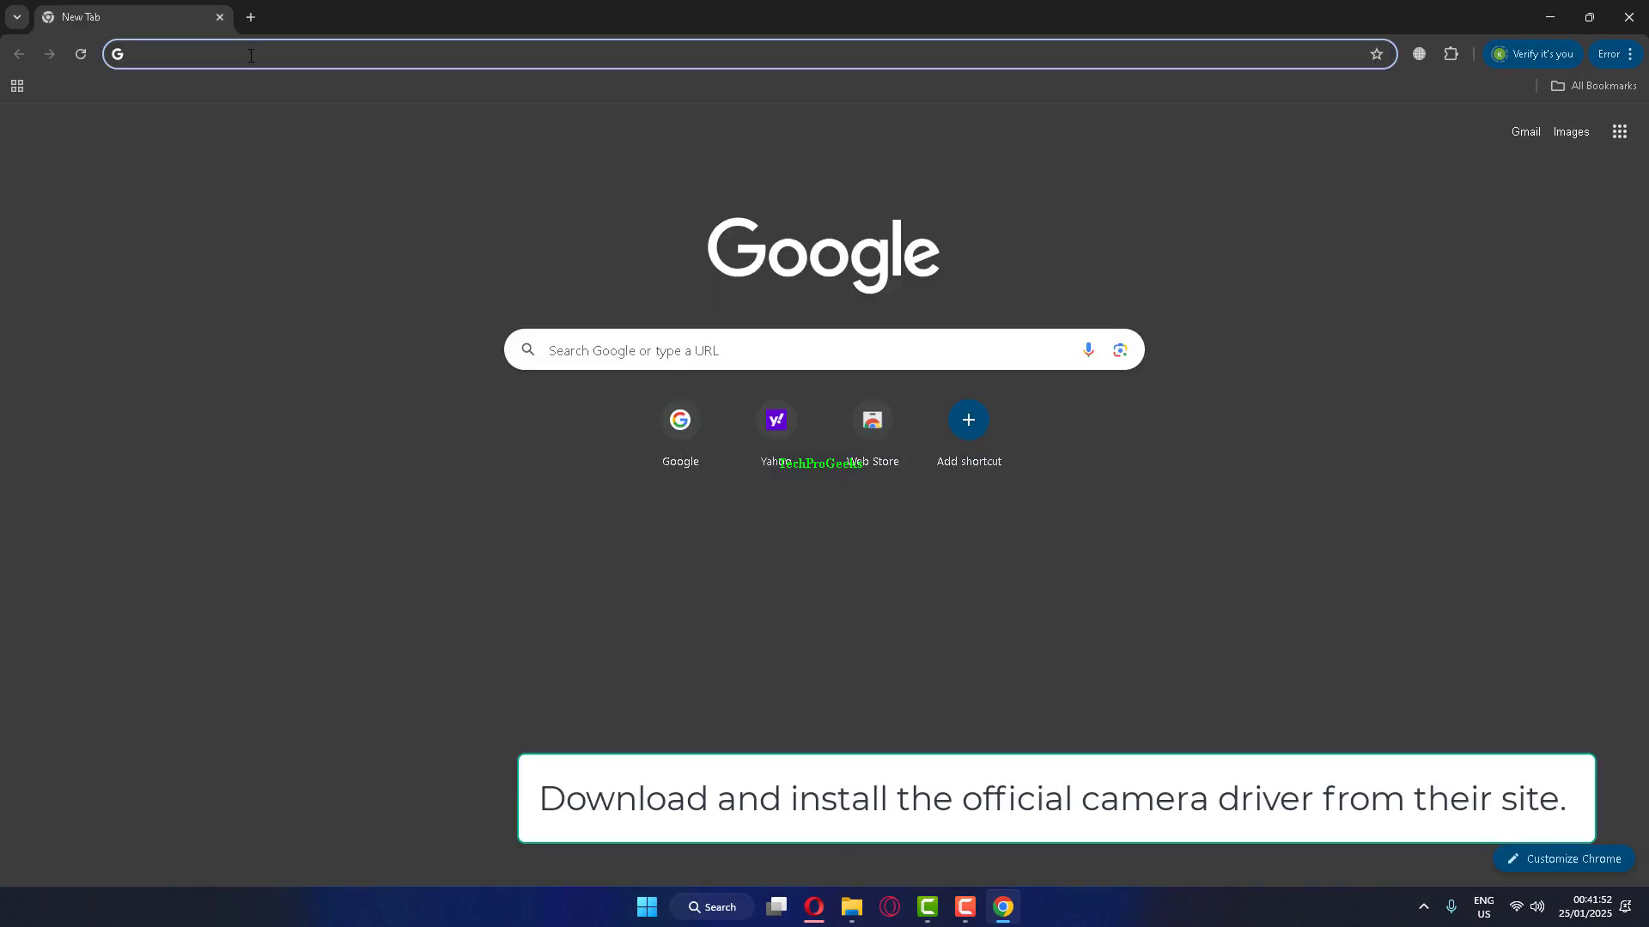
{"action": "type", "text": "dell.com/support/home/en-ie/drivers/driversdetails?driverid=twvgh"}
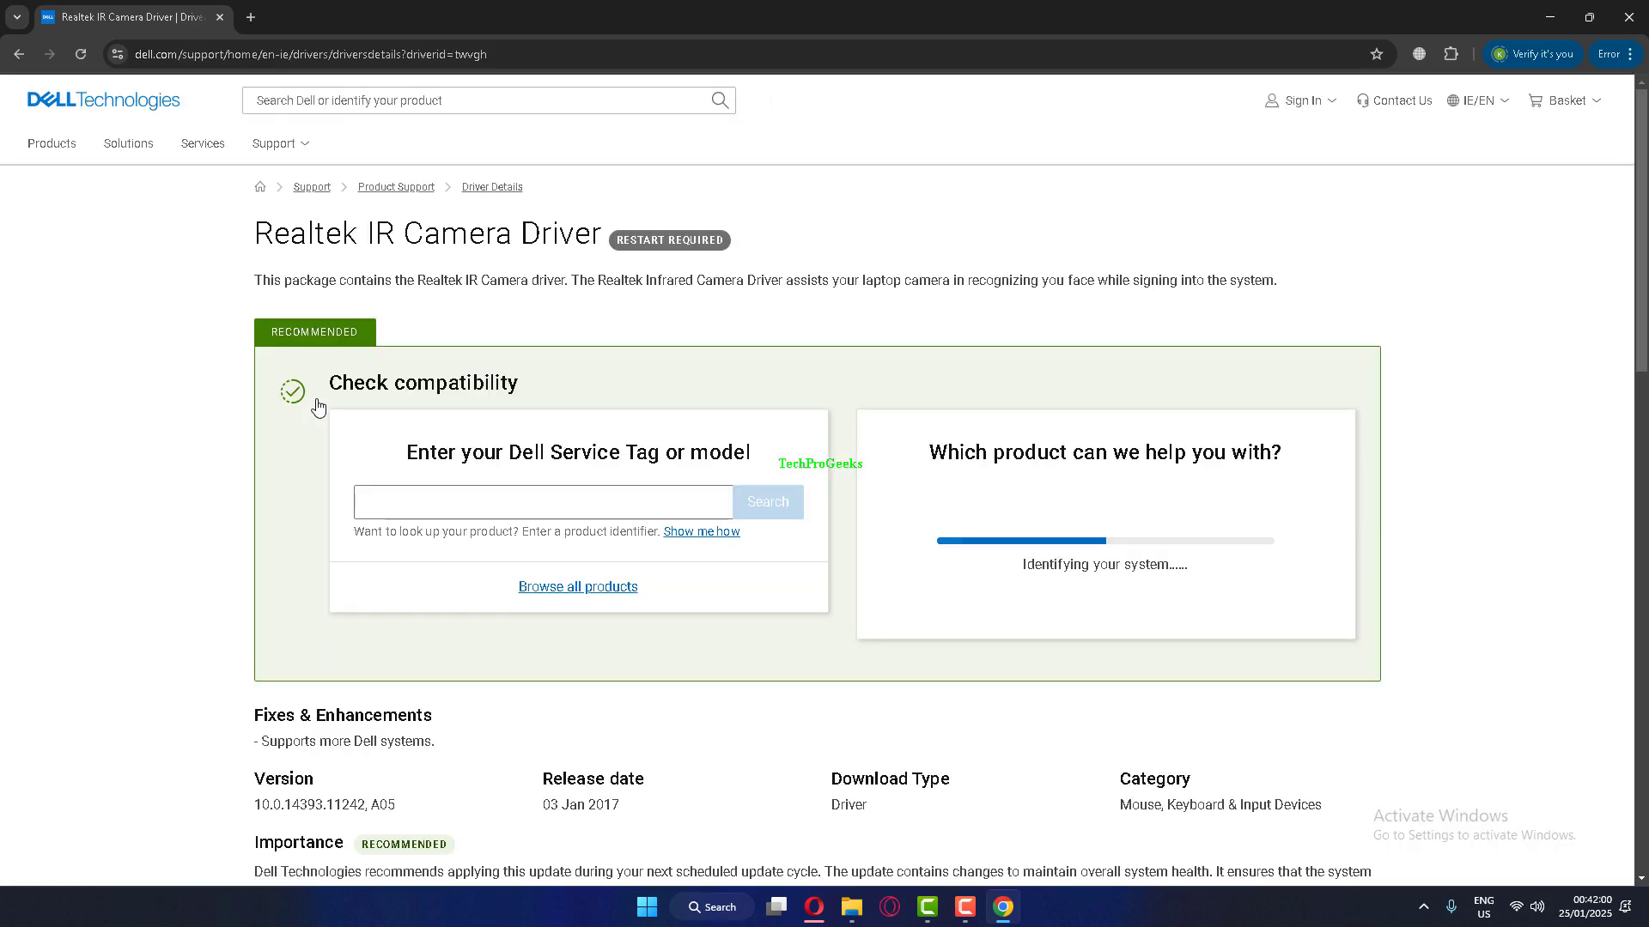
Review the Realtek IR Camera Driver's download details, then close Chrome with Alt+F4
{"action": "scroll", "coordinate": [695, 485], "scroll_direction": "down", "scroll_amount": 7}
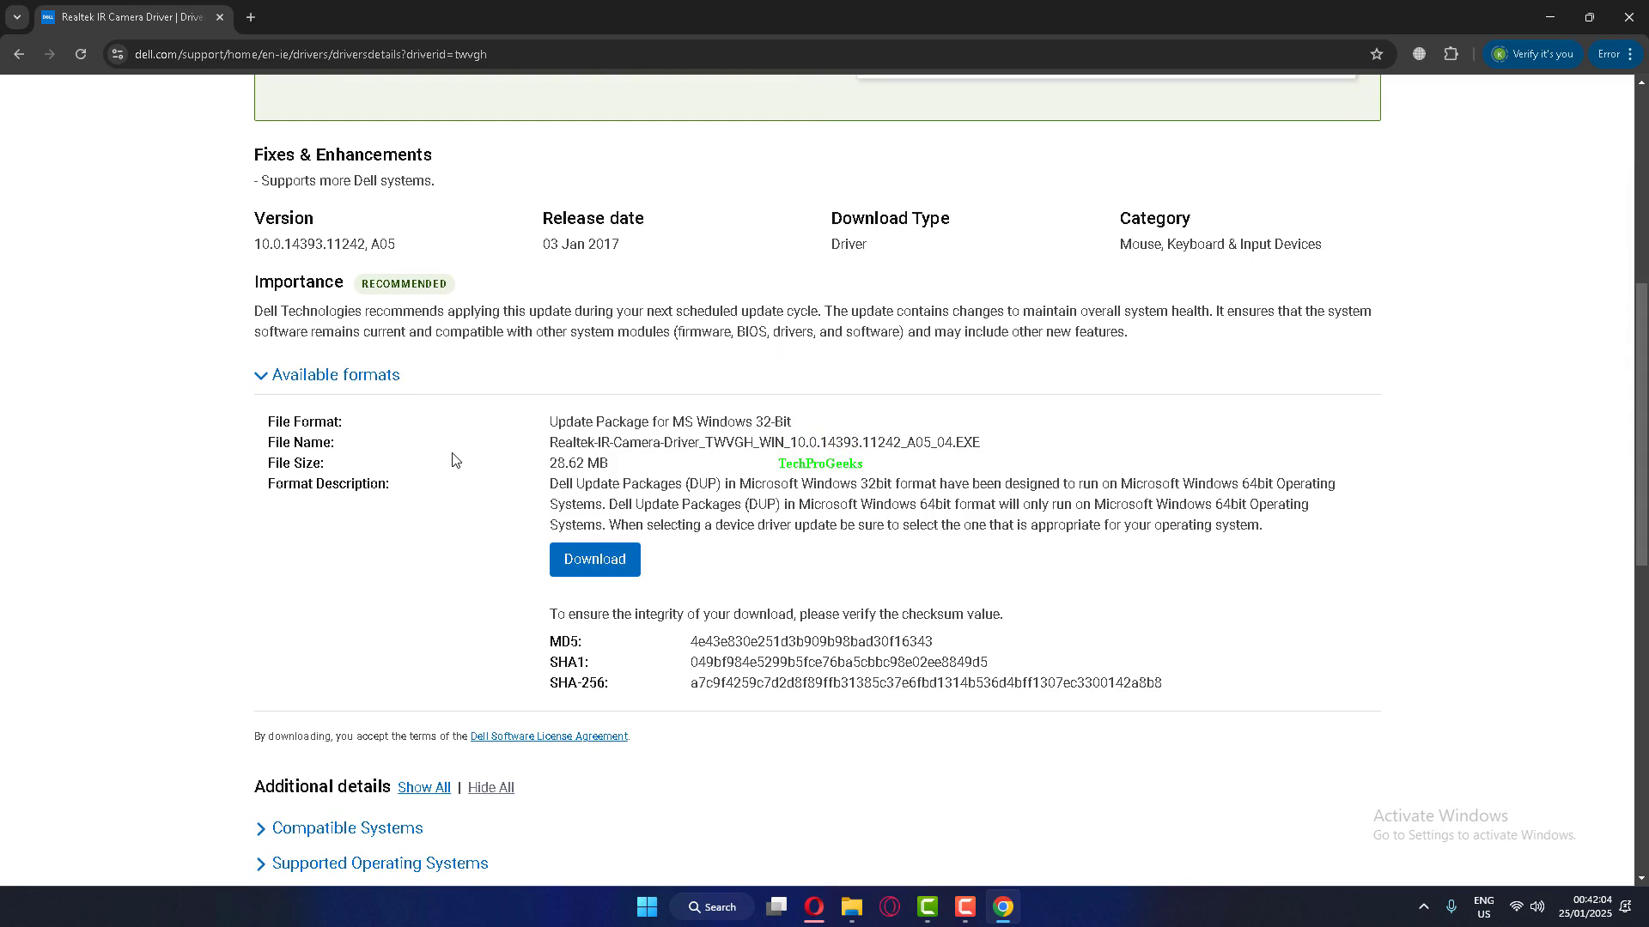
{"action": "left_click_drag", "start_coordinate": [632, 485], "coordinate": [756, 526]}
{"action": "left_click", "coordinate": [756, 528]}
{"action": "key", "text": "alt+F4"}
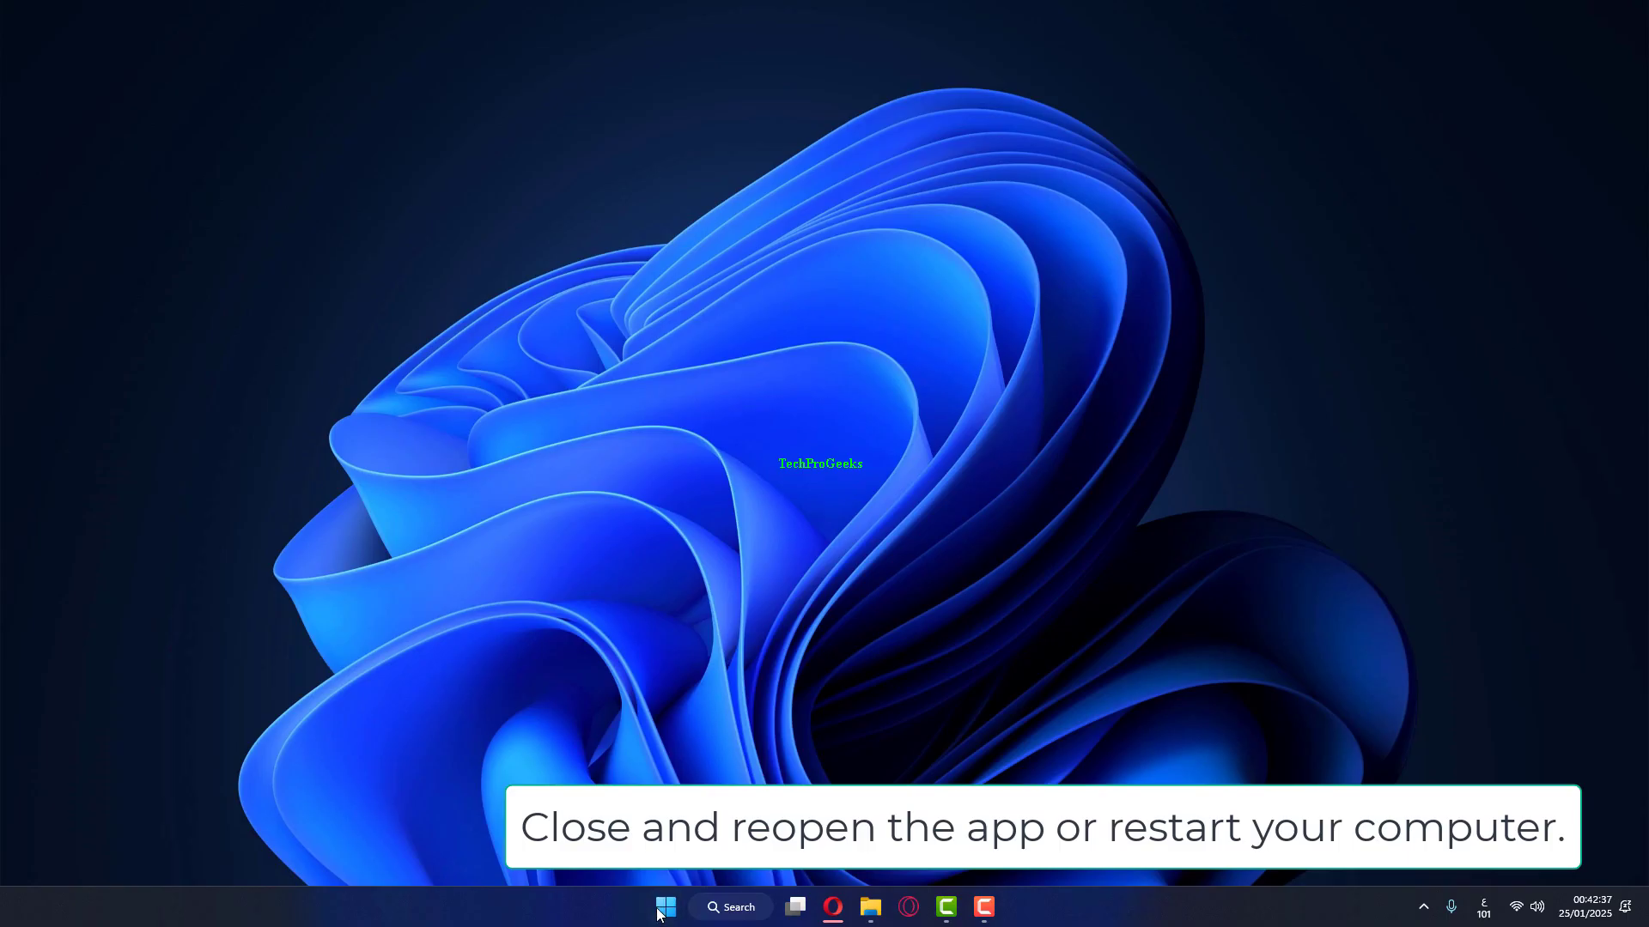
Search the Start menu for 'camera' and launch the Camera app to test the webcam
{"action": "right_click", "coordinate": [658, 914]}
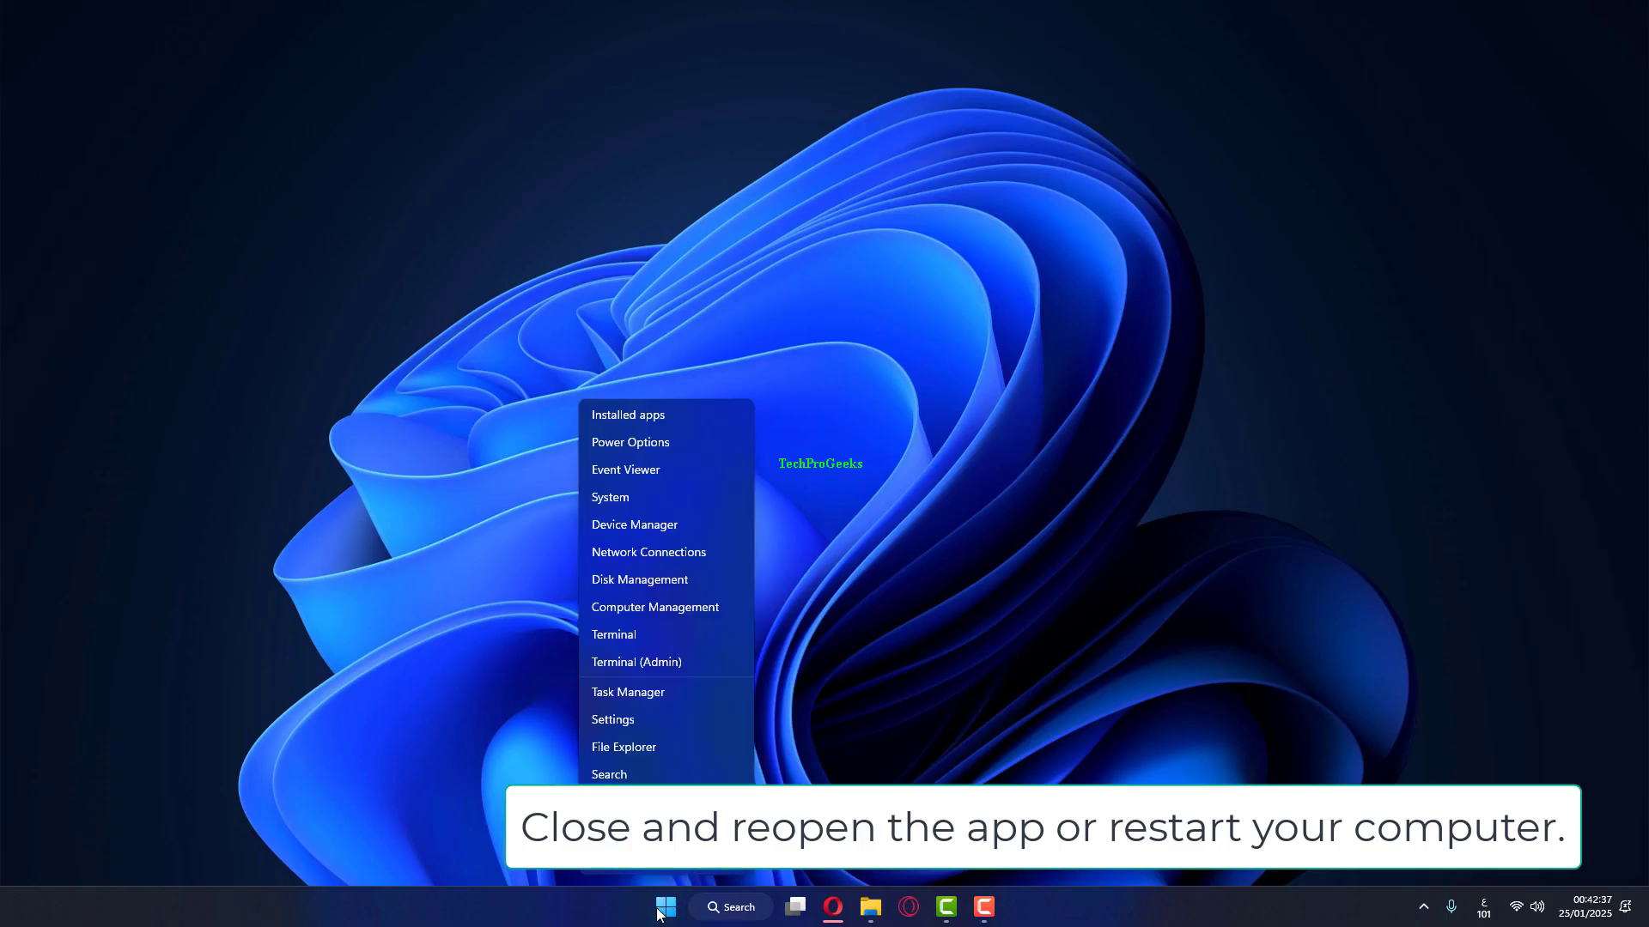
{"action": "left_click", "coordinate": [510, 886]}
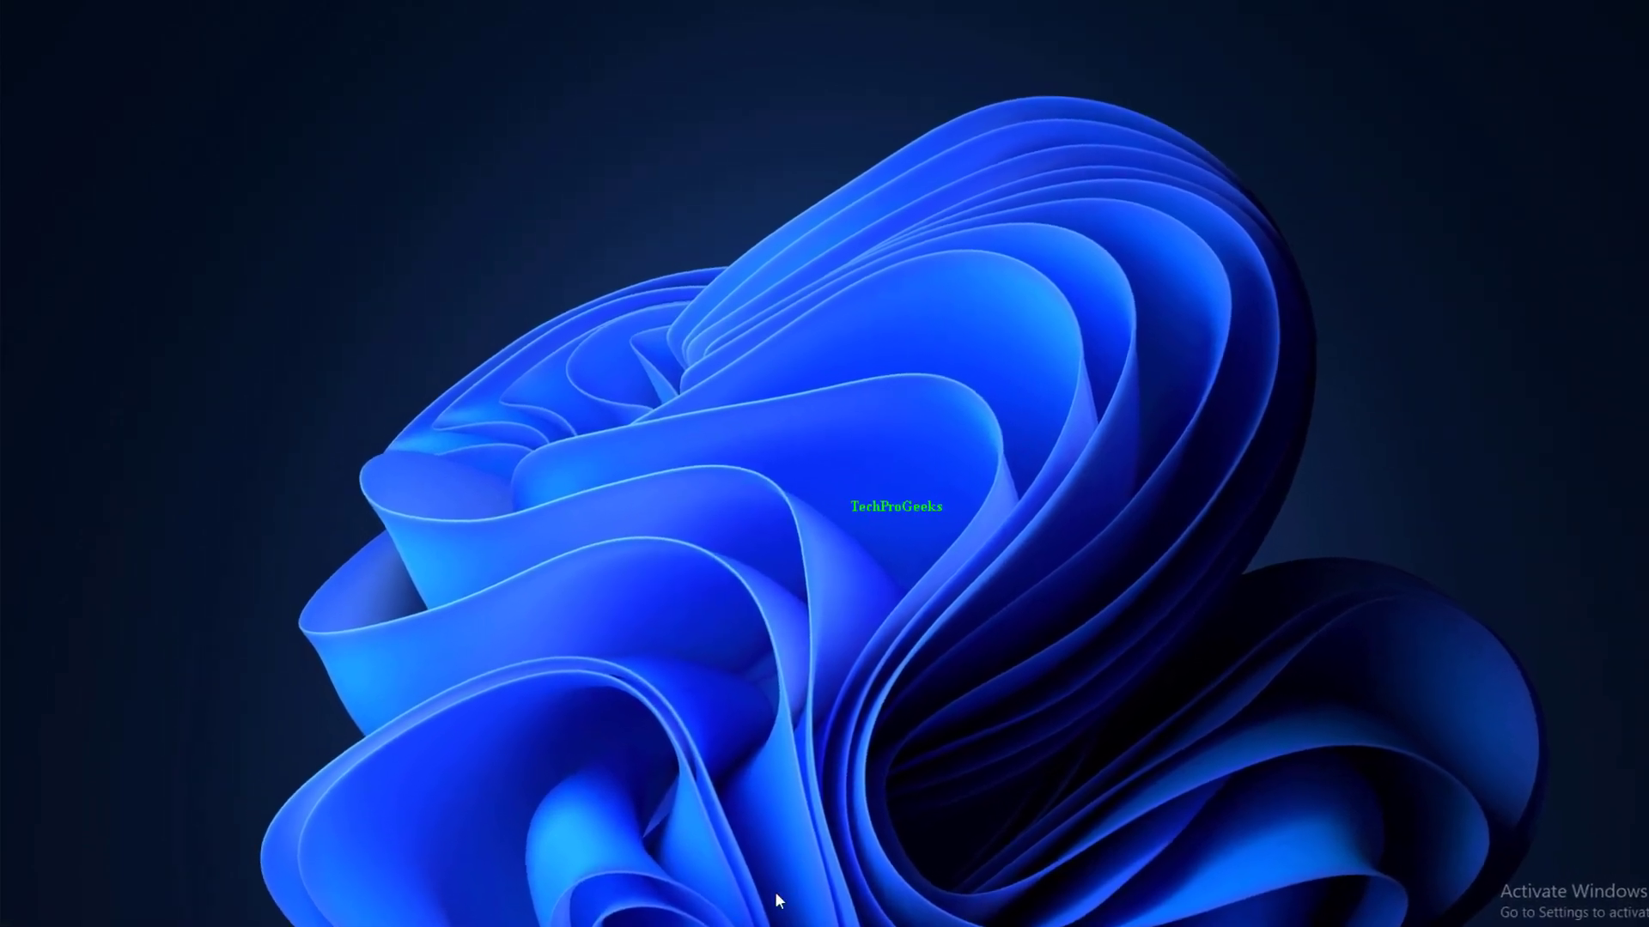
{"action": "key", "text": "super"}
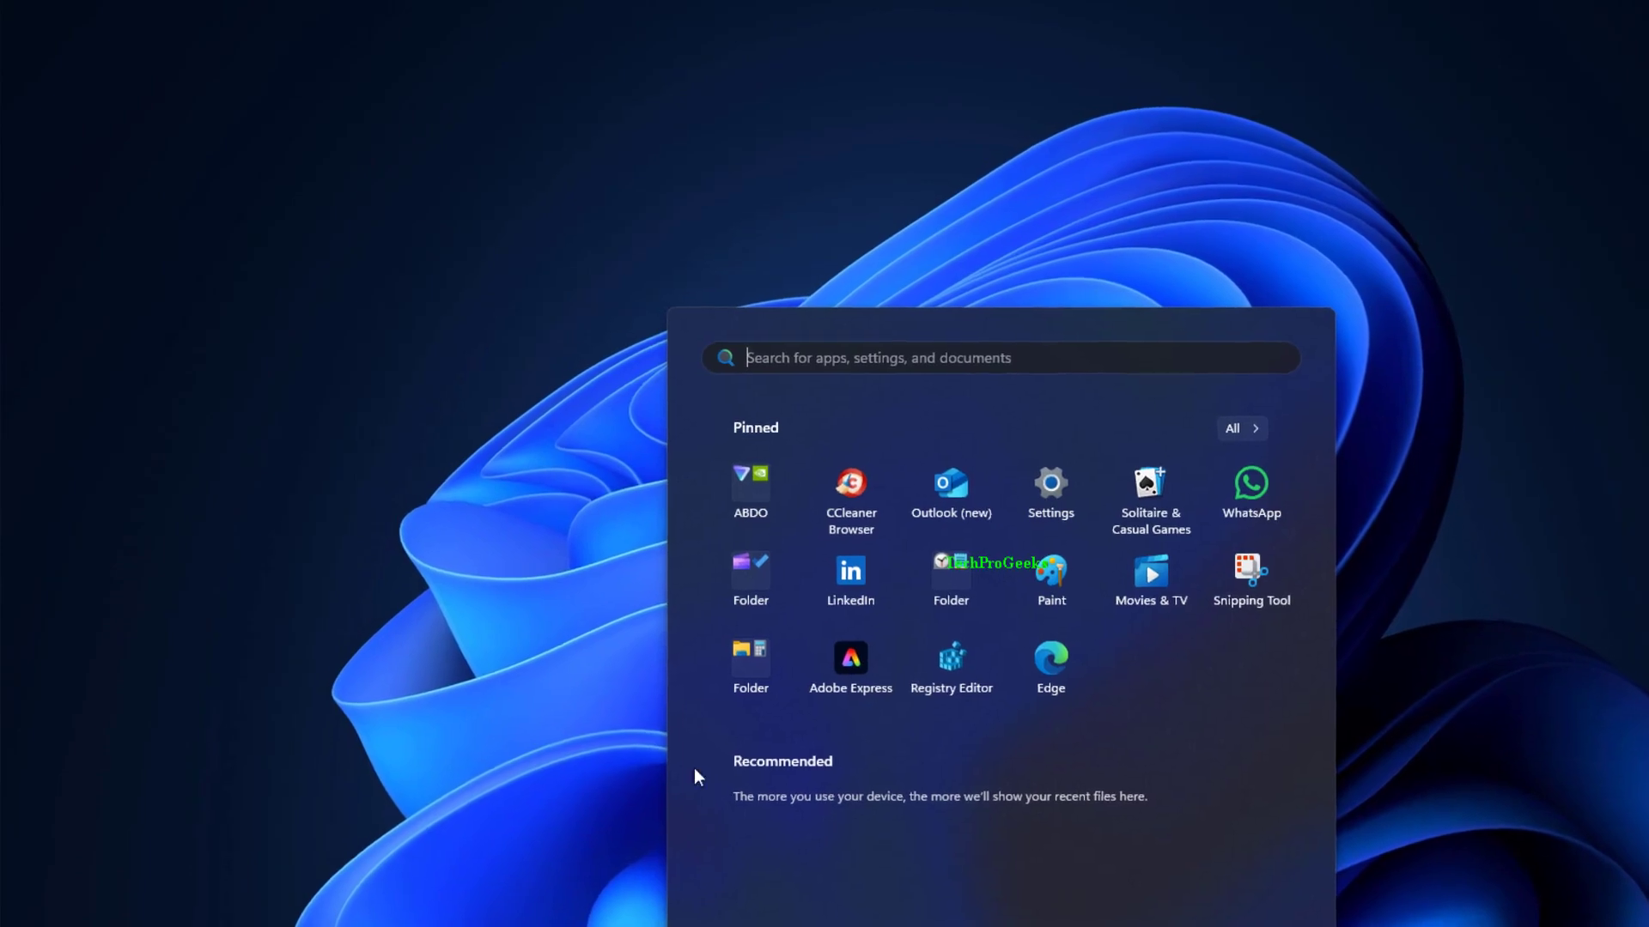
{"action": "type", "text": "control Panel"}
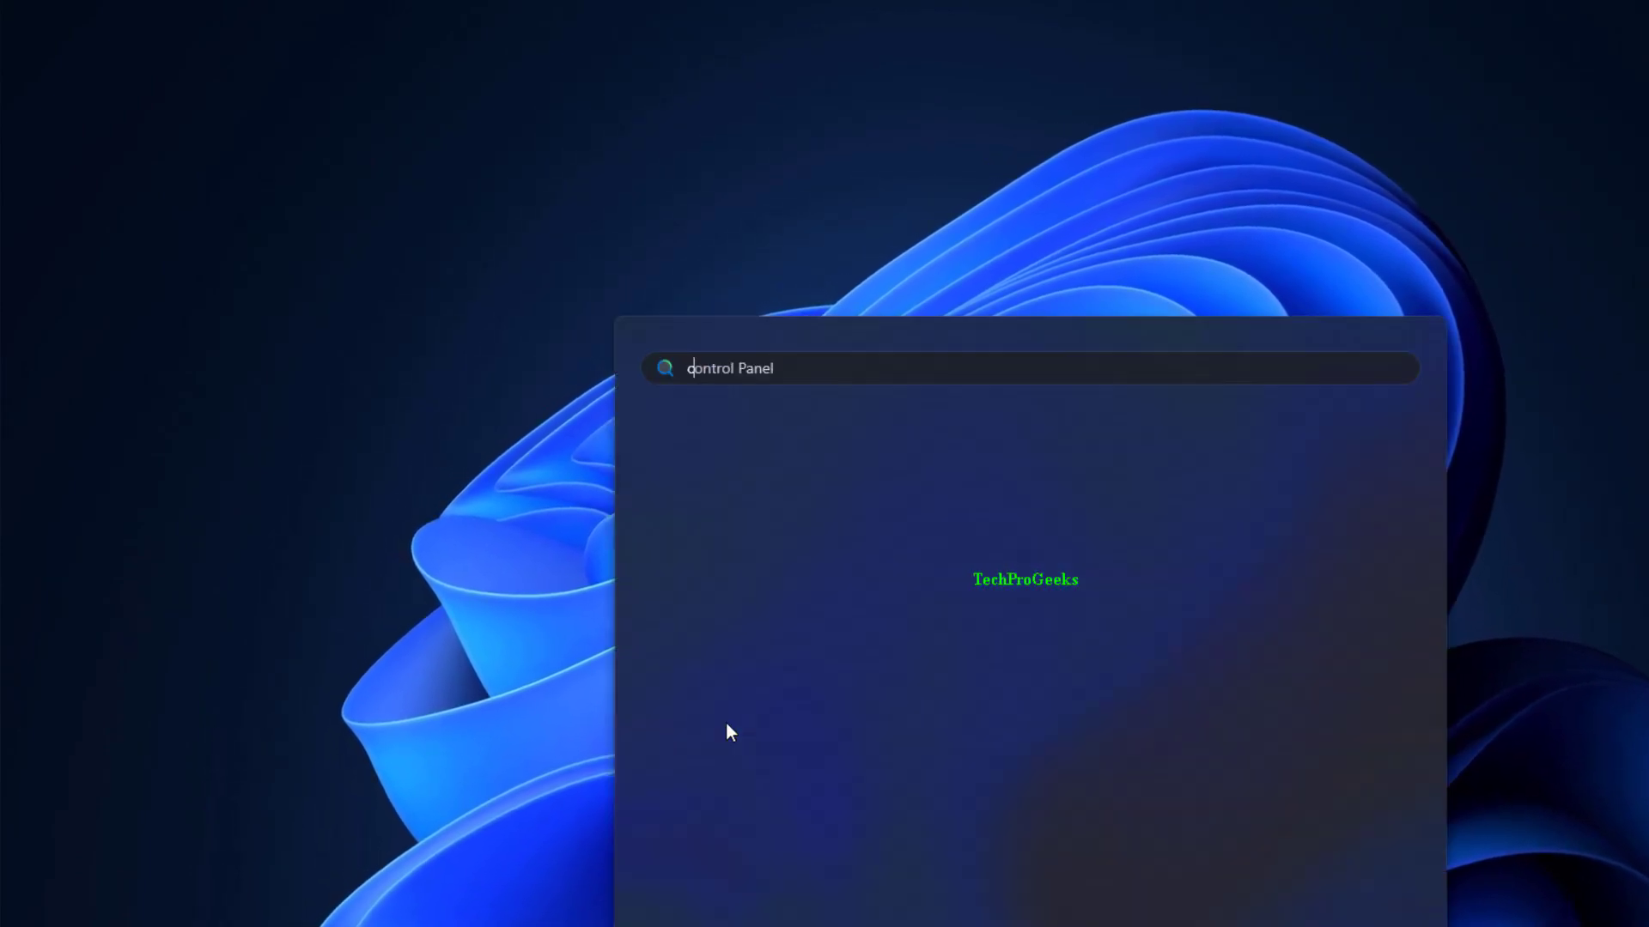
{"action": "type", "text": "a"}
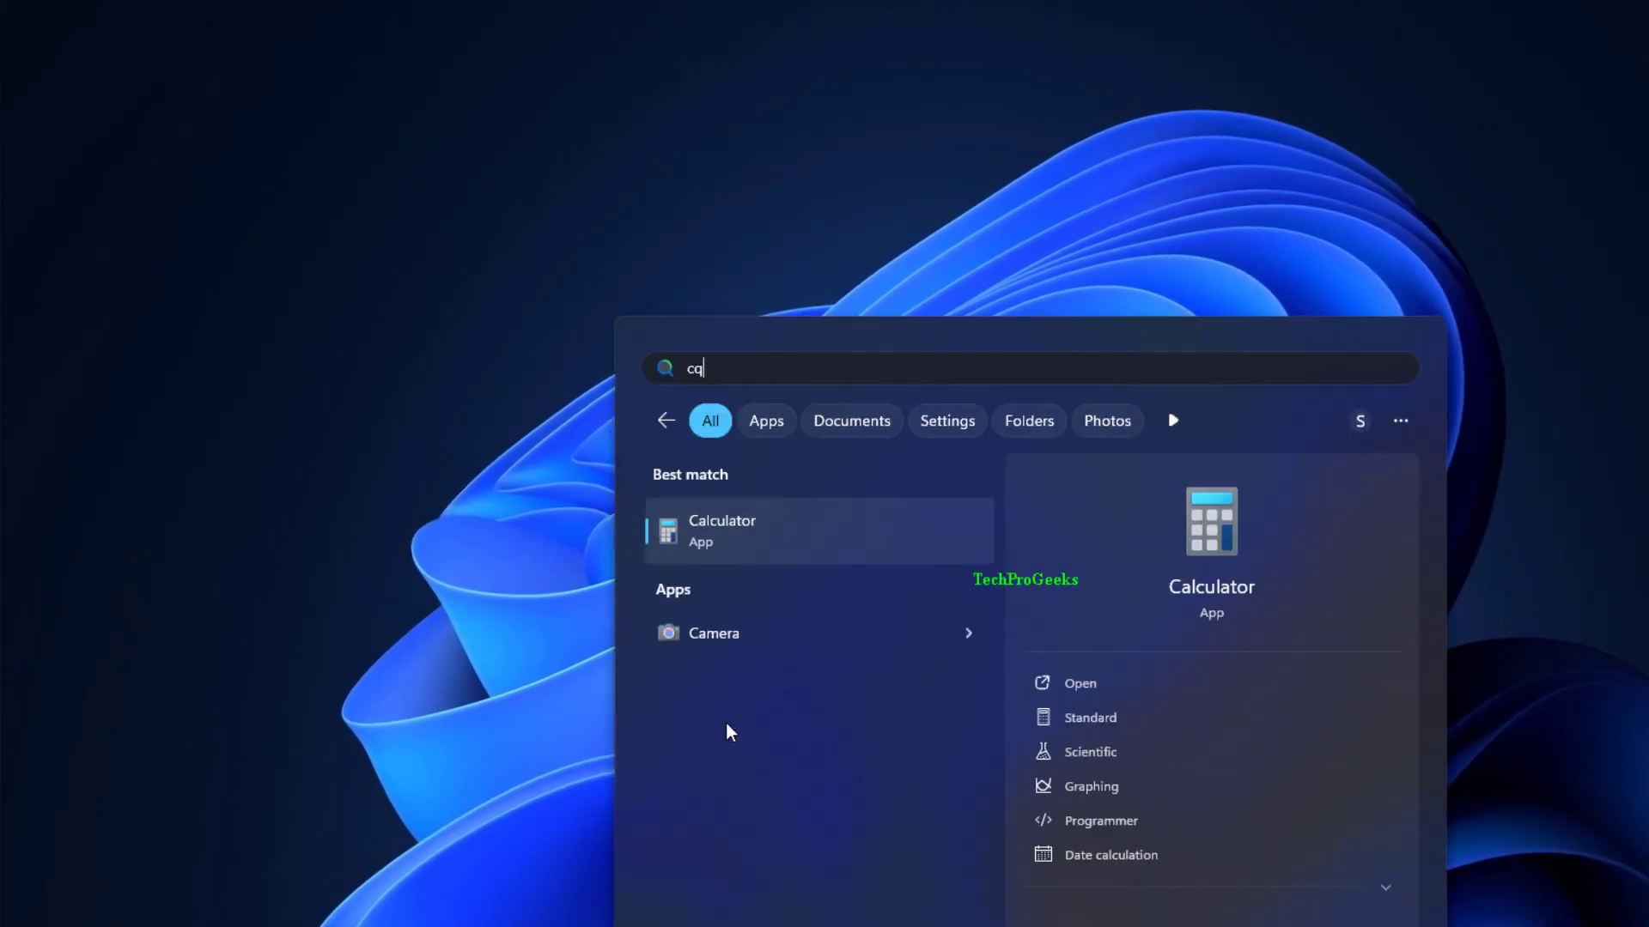
{"action": "key", "text": "BackSpace"}
{"action": "type", "text": "a"}
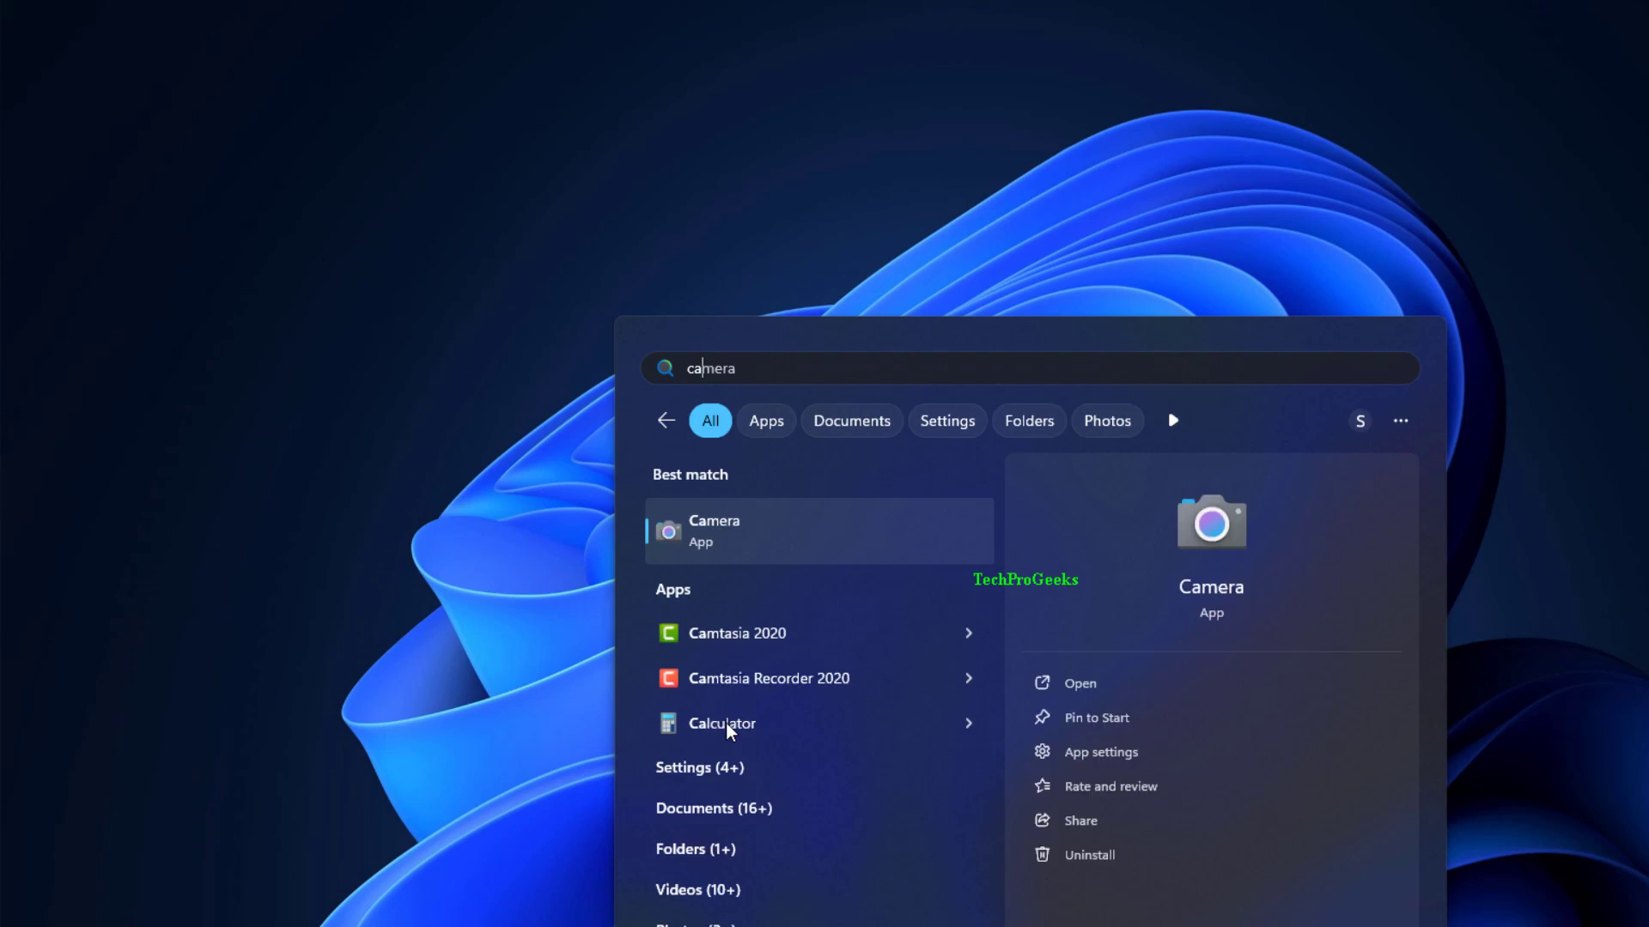
{"action": "type", "text": "mer"}
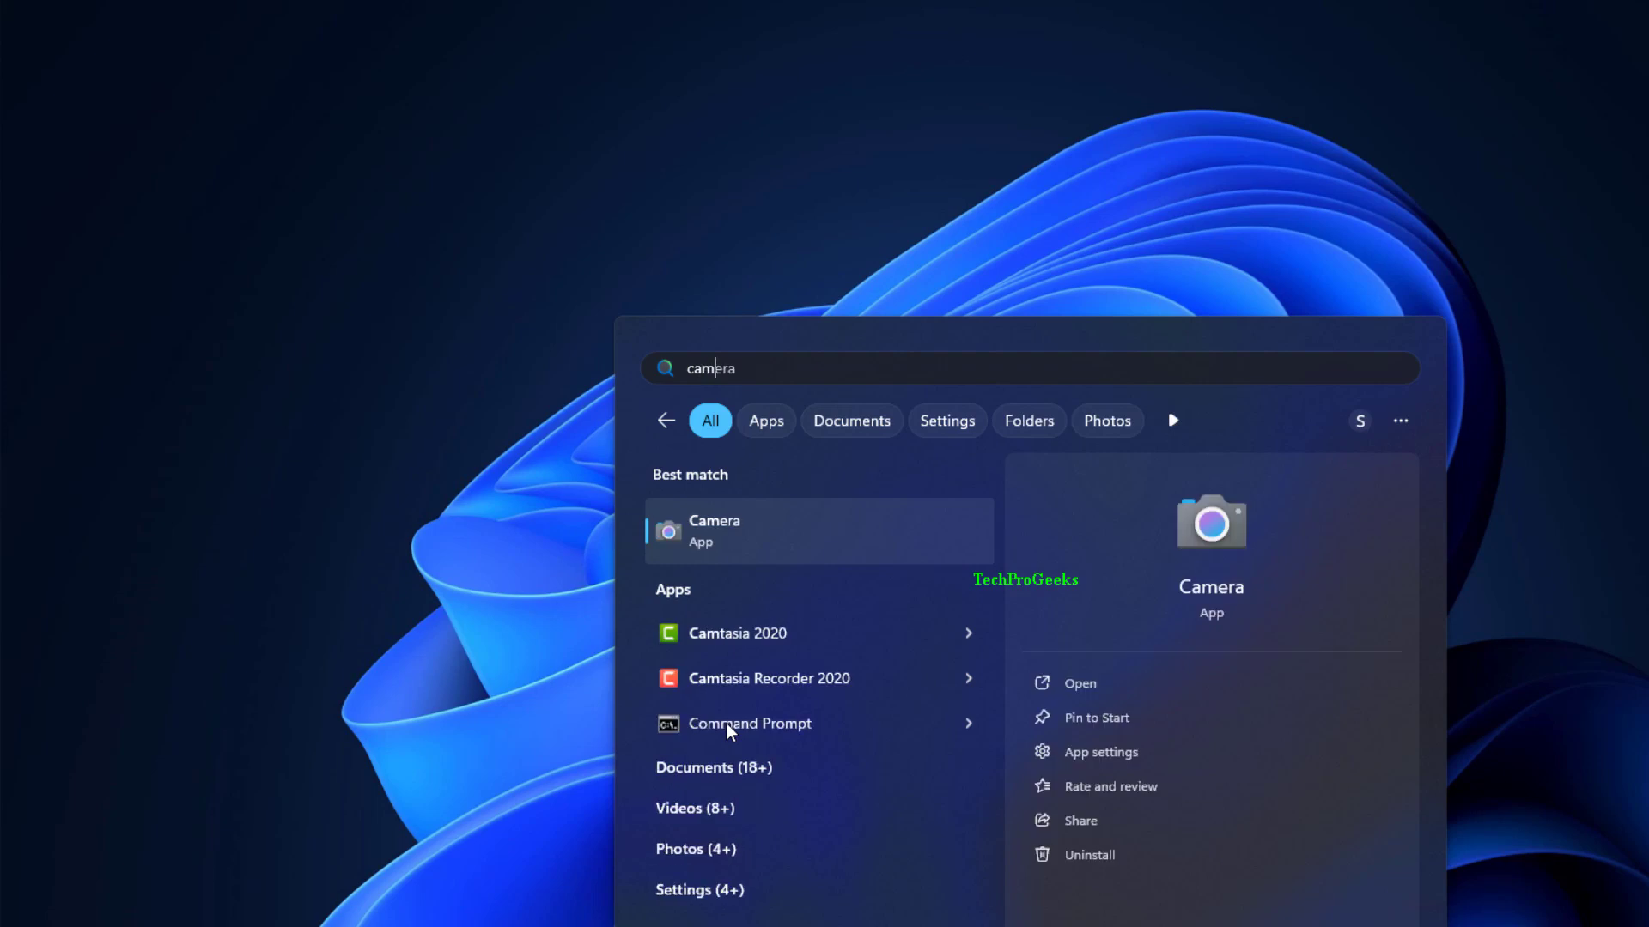
{"action": "type", "text": "a"}
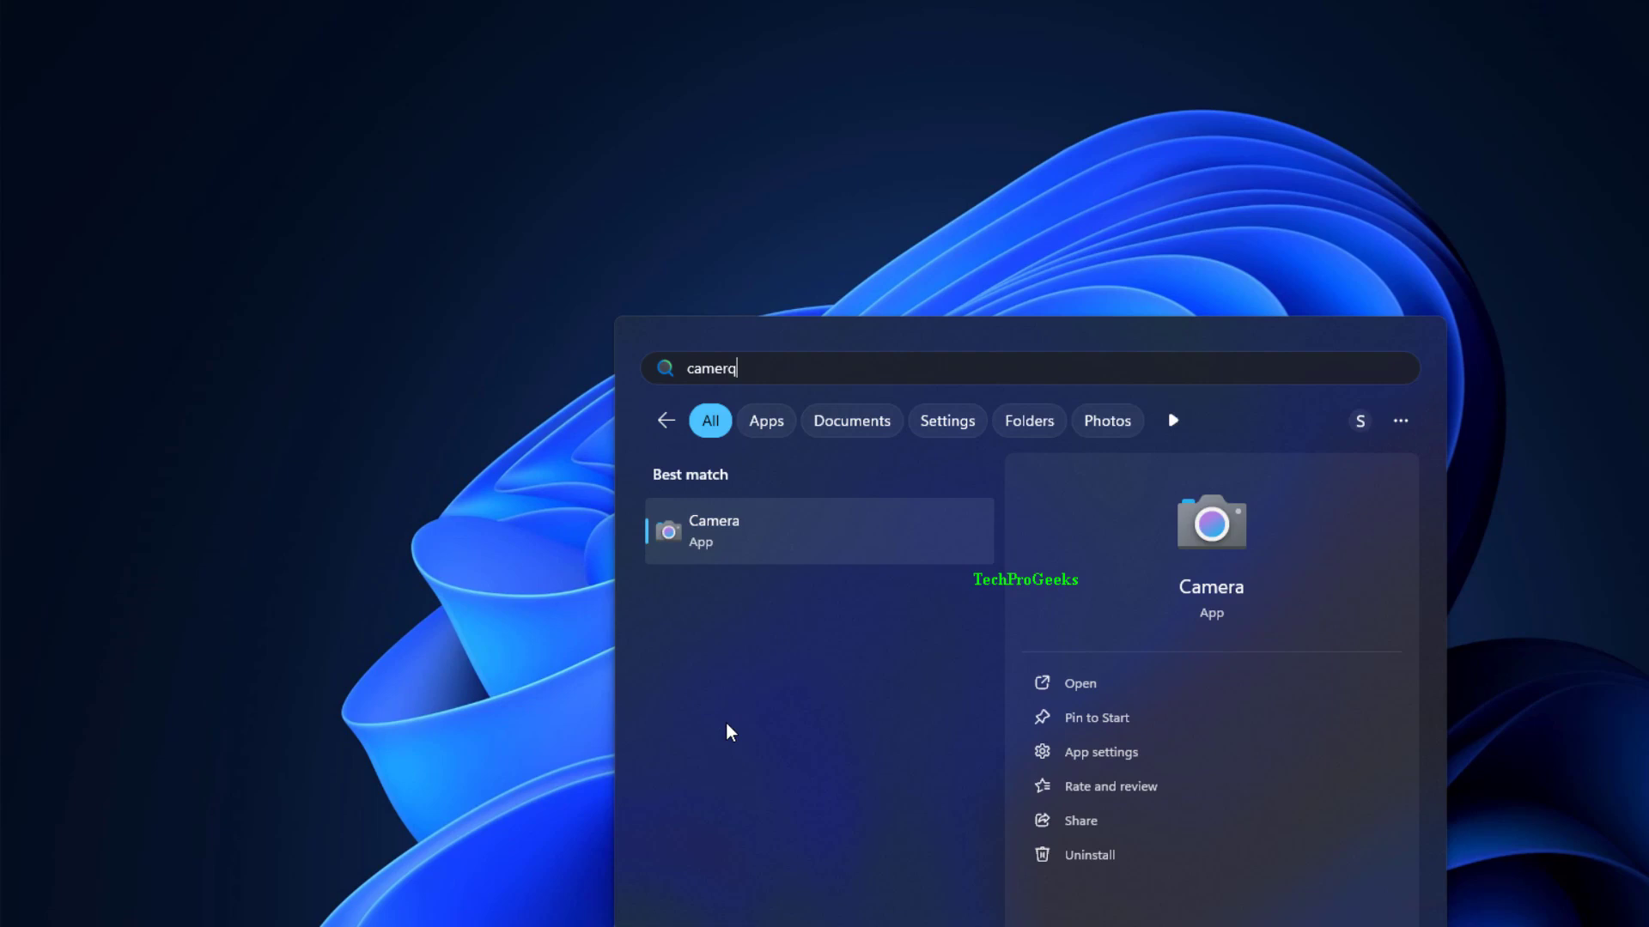
{"action": "type", "text": "a"}
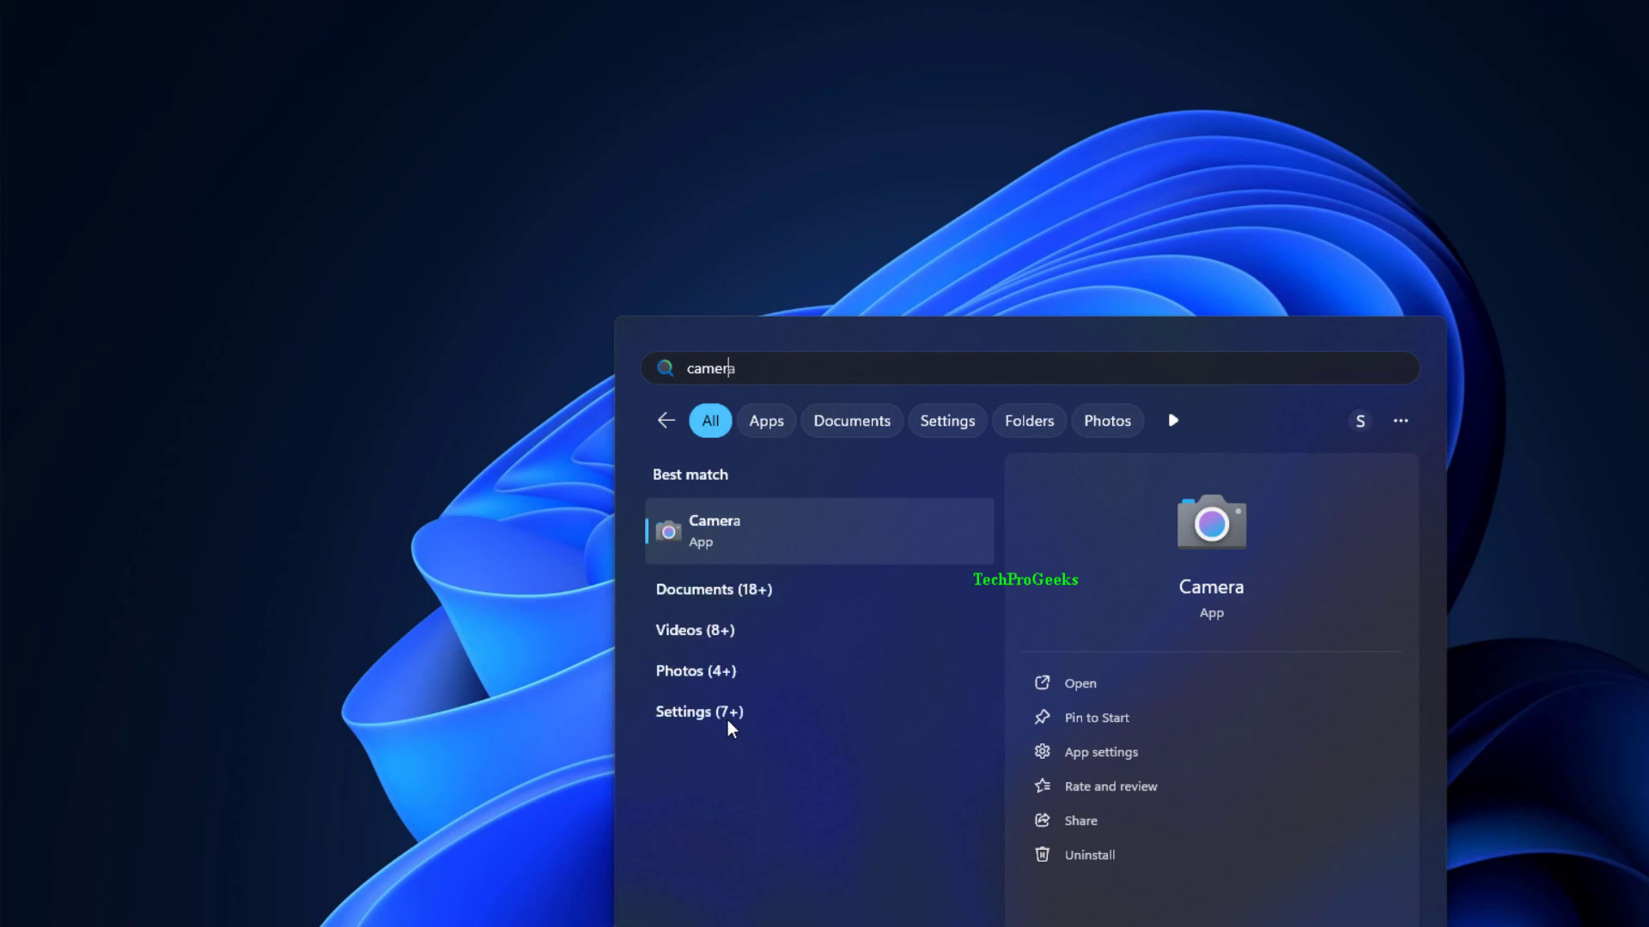
{"action": "left_click", "coordinate": [697, 548]}
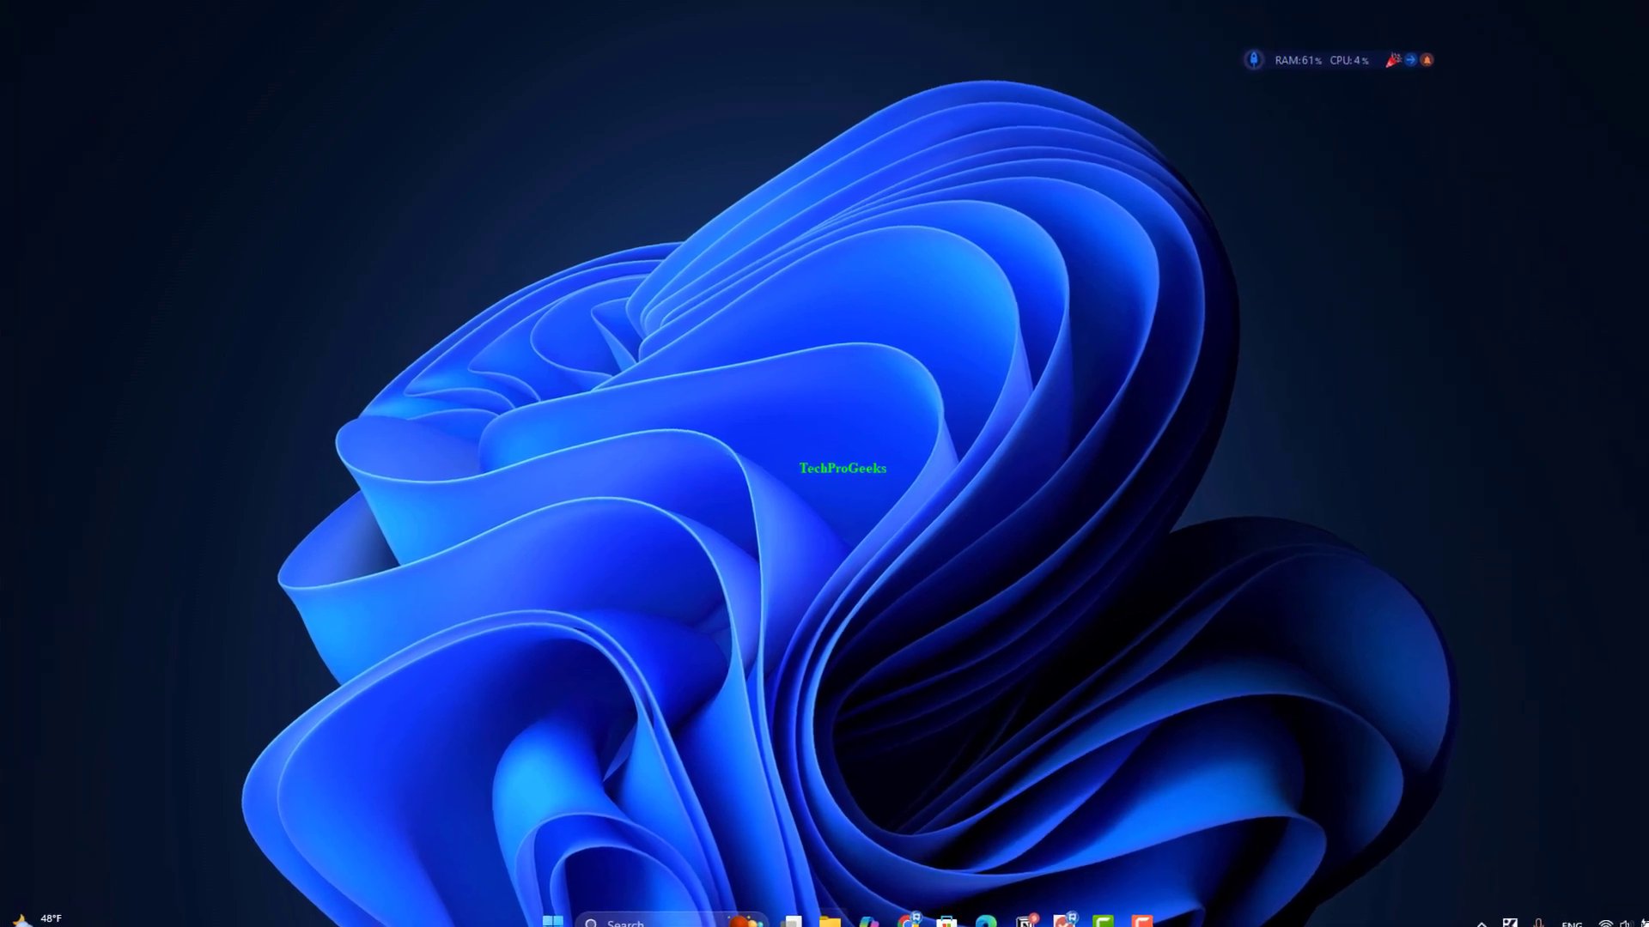
In Device Manager, run an automatic driver update for the FaceTime HD Camera under Imaging devices
{"action": "key", "text": "super+x"}
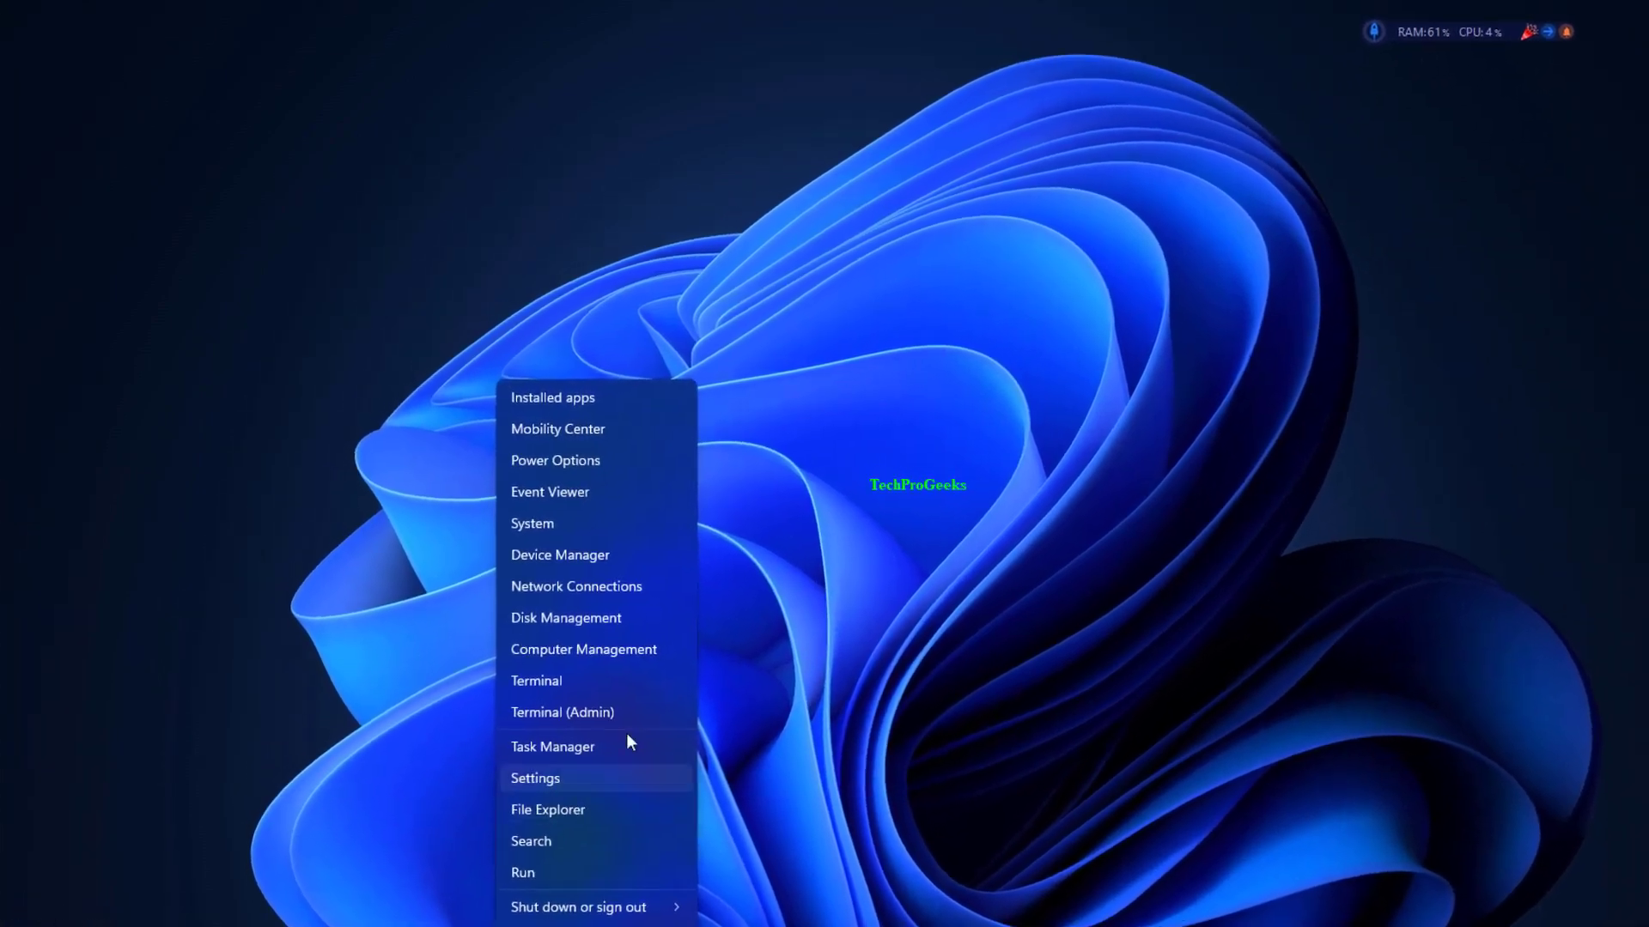
{"action": "left_click", "coordinate": [643, 579]}
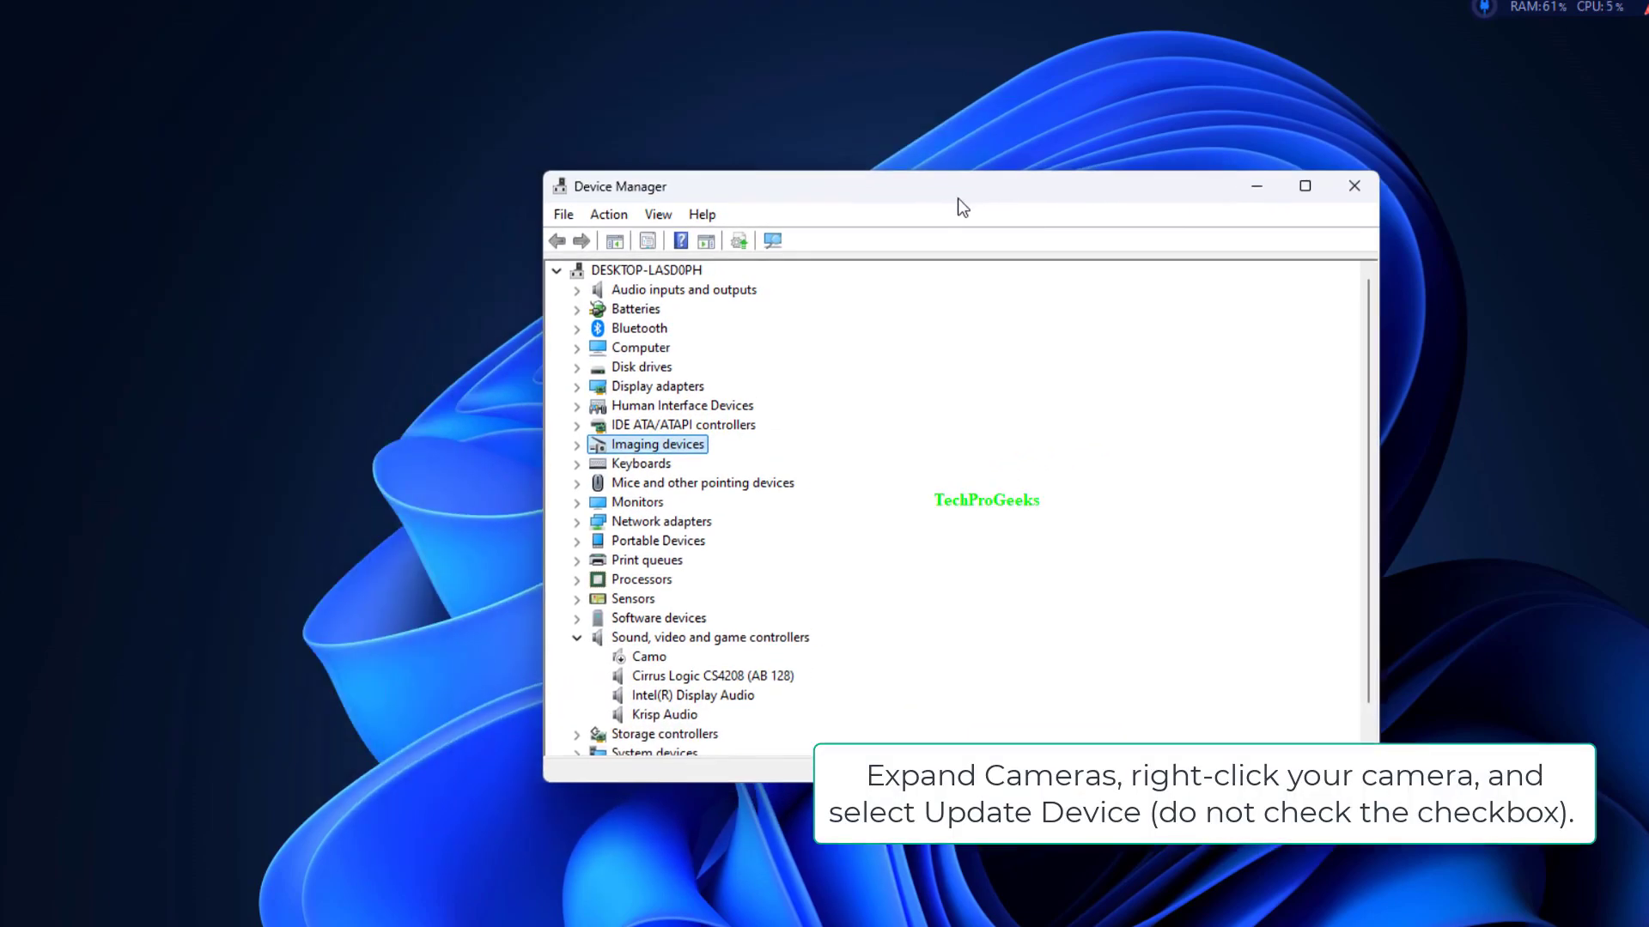
{"action": "left_click", "coordinate": [599, 424]}
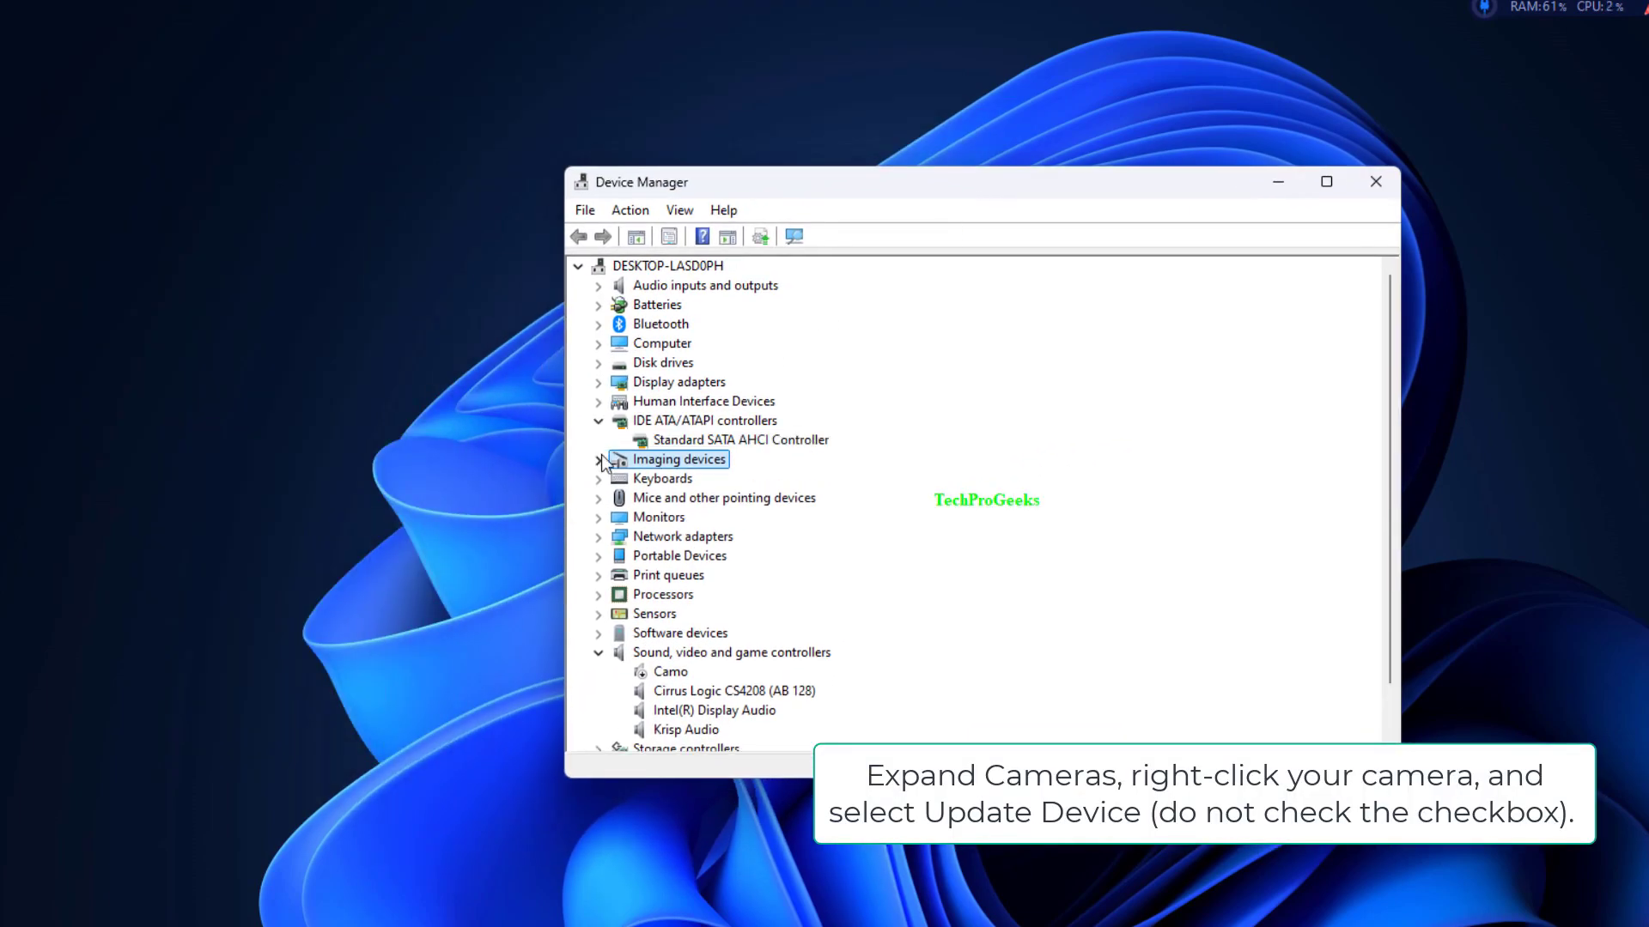
{"action": "left_click", "coordinate": [599, 459]}
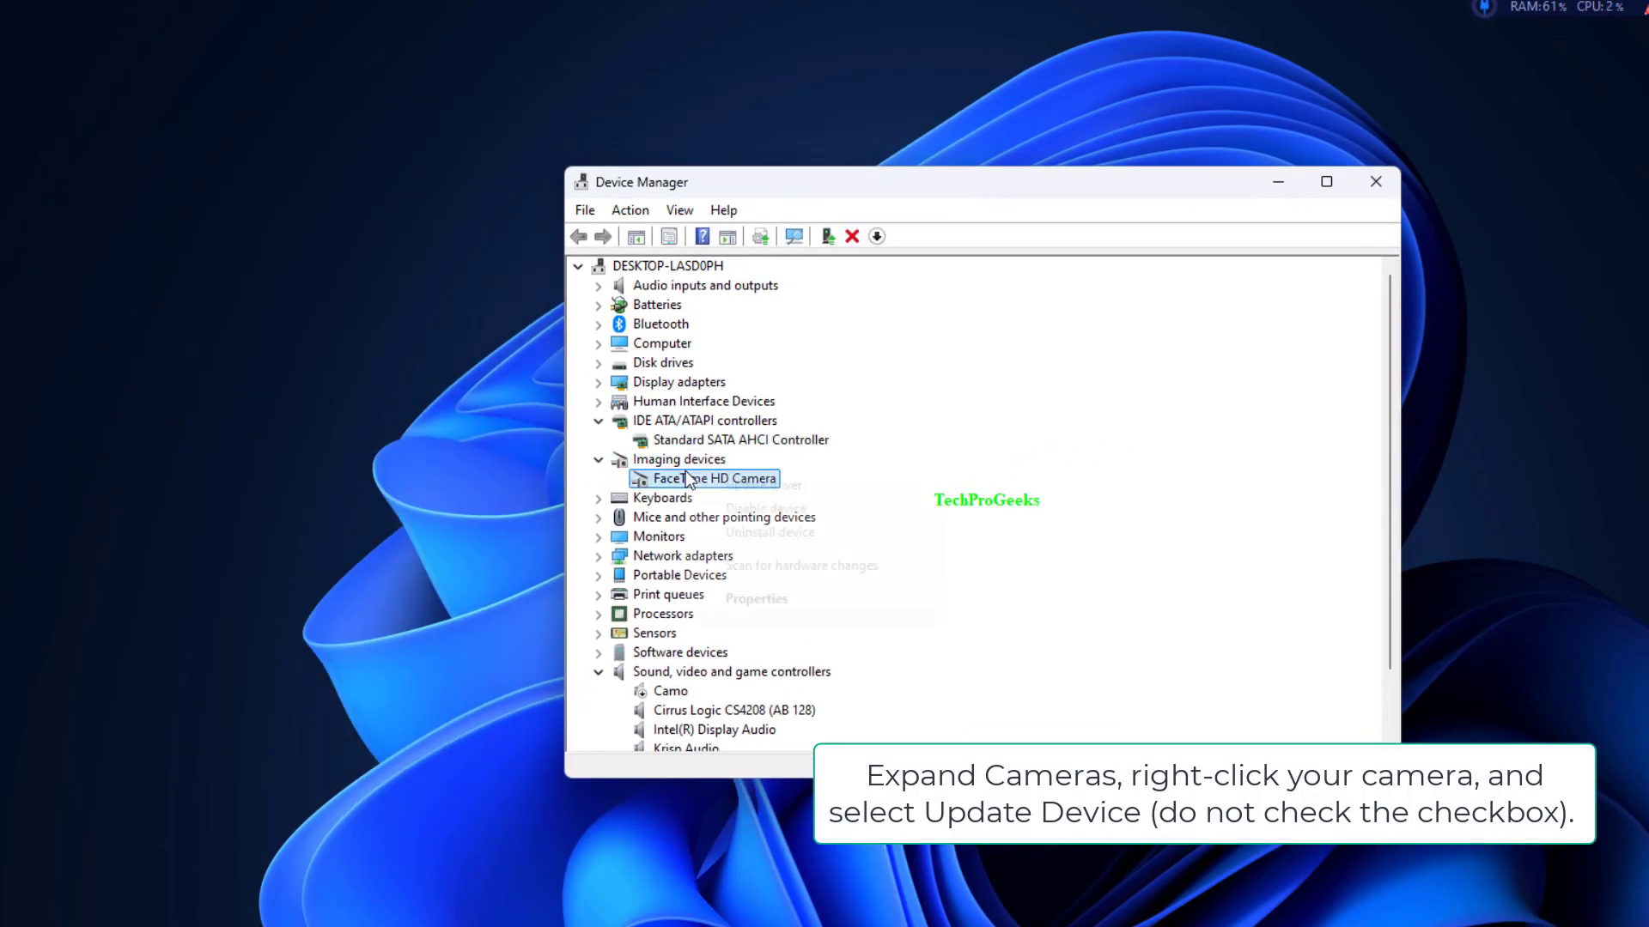
{"action": "left_click", "coordinate": [721, 488]}
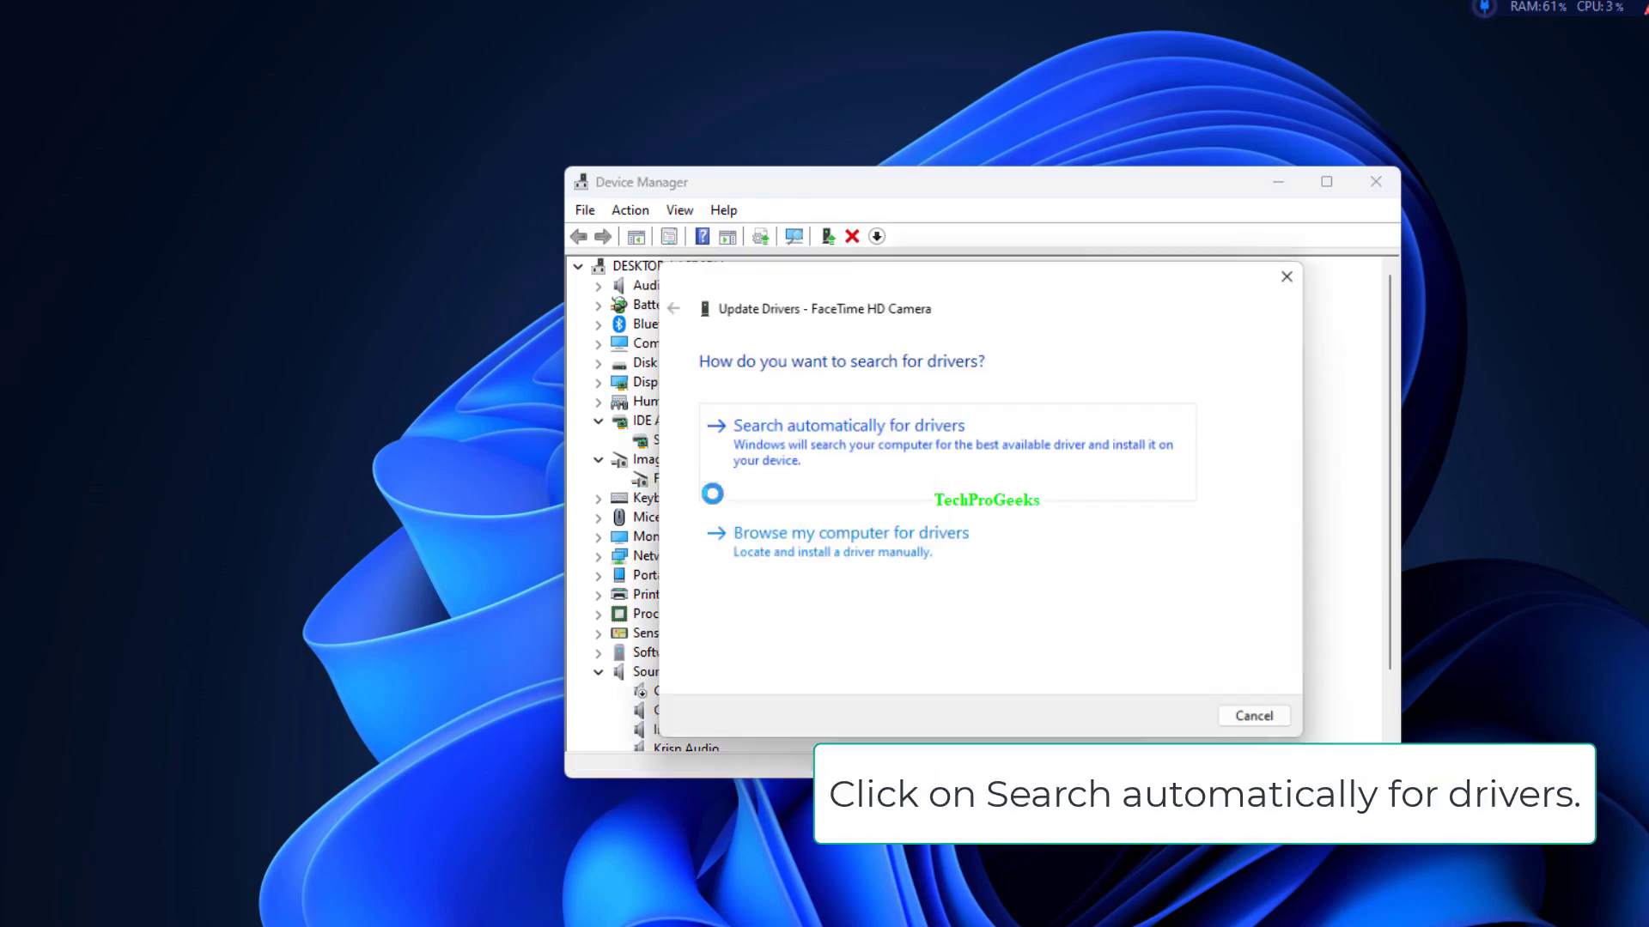
{"action": "left_click", "coordinate": [866, 441]}
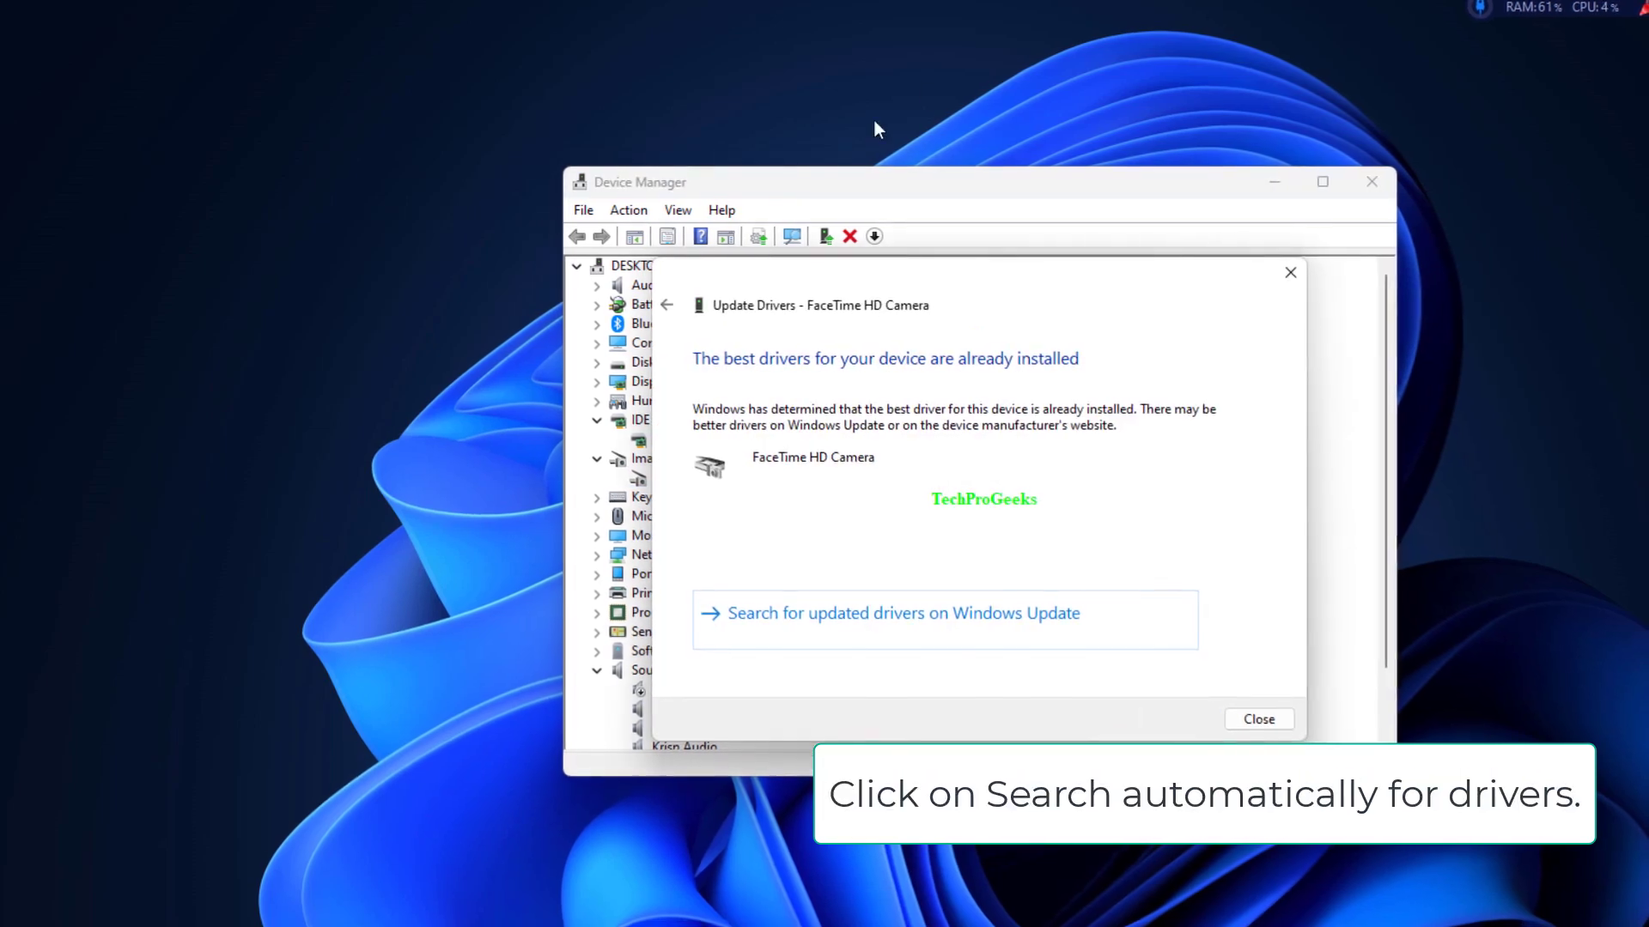